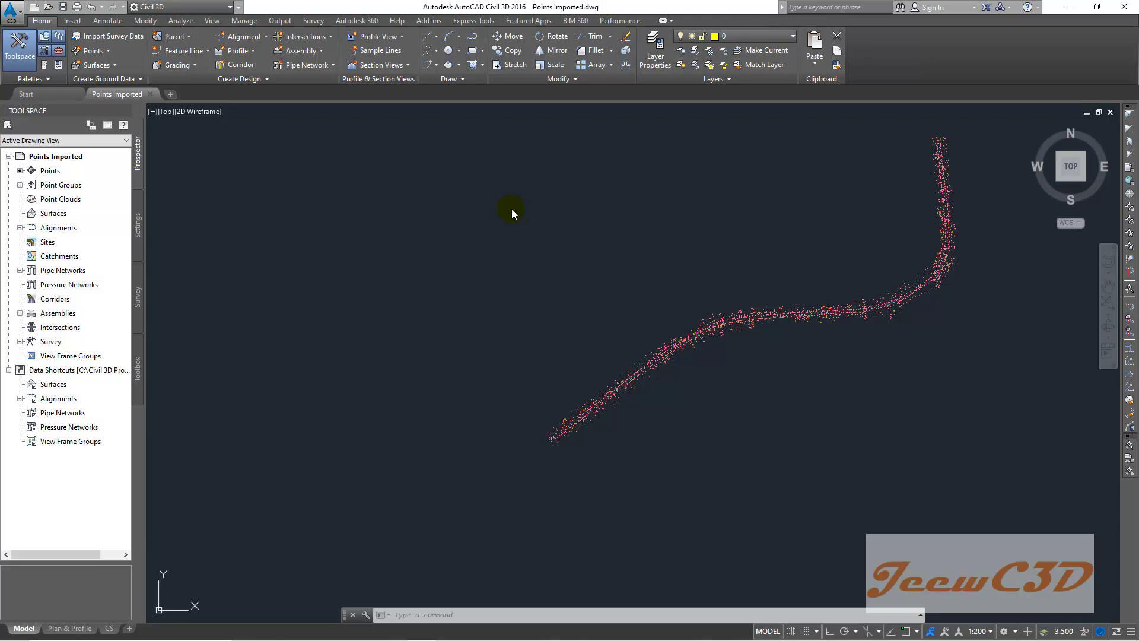
Save the drawing under the new name External Reference in the CE 760 Civil 3D folder
{"action": "left_click", "coordinate": [10, 15]}
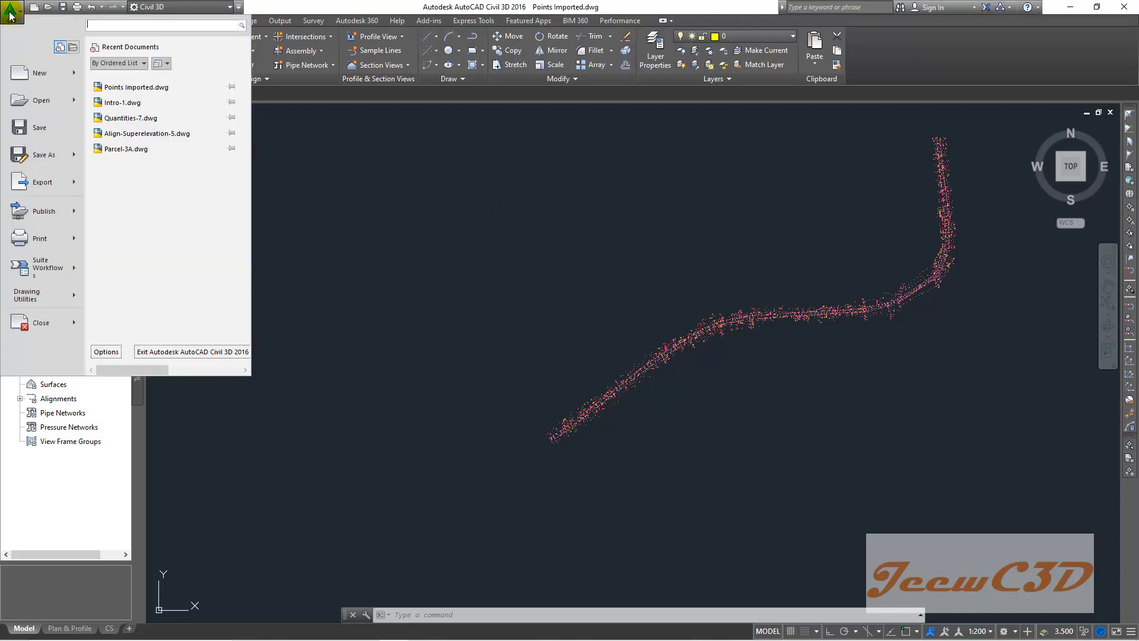
{"action": "left_click", "coordinate": [43, 153]}
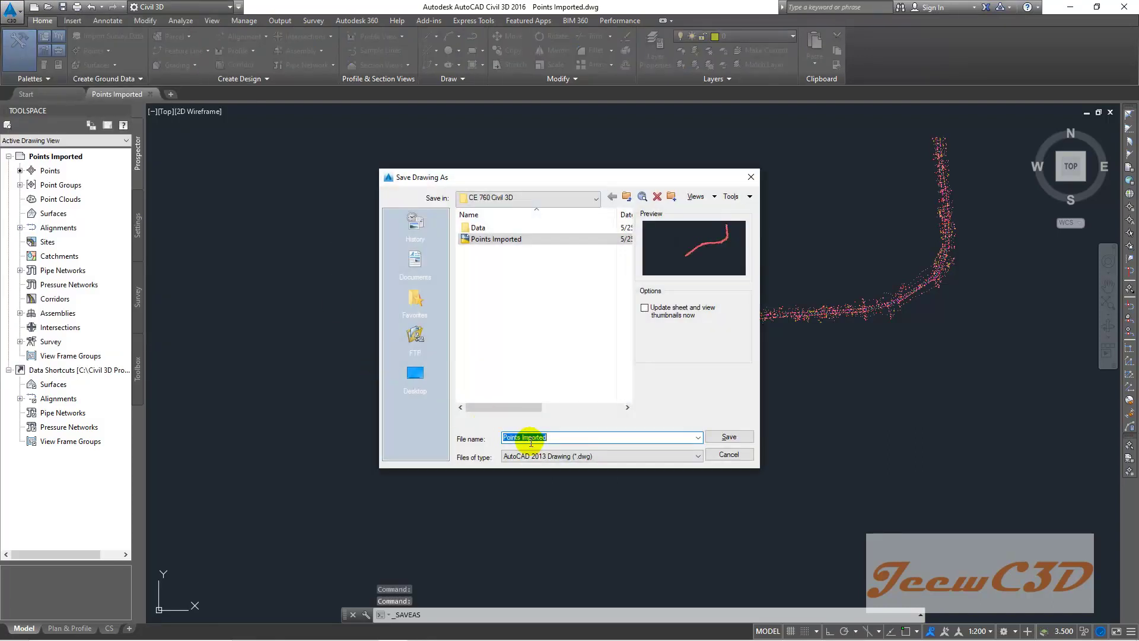
{"action": "type", "text": "E"}
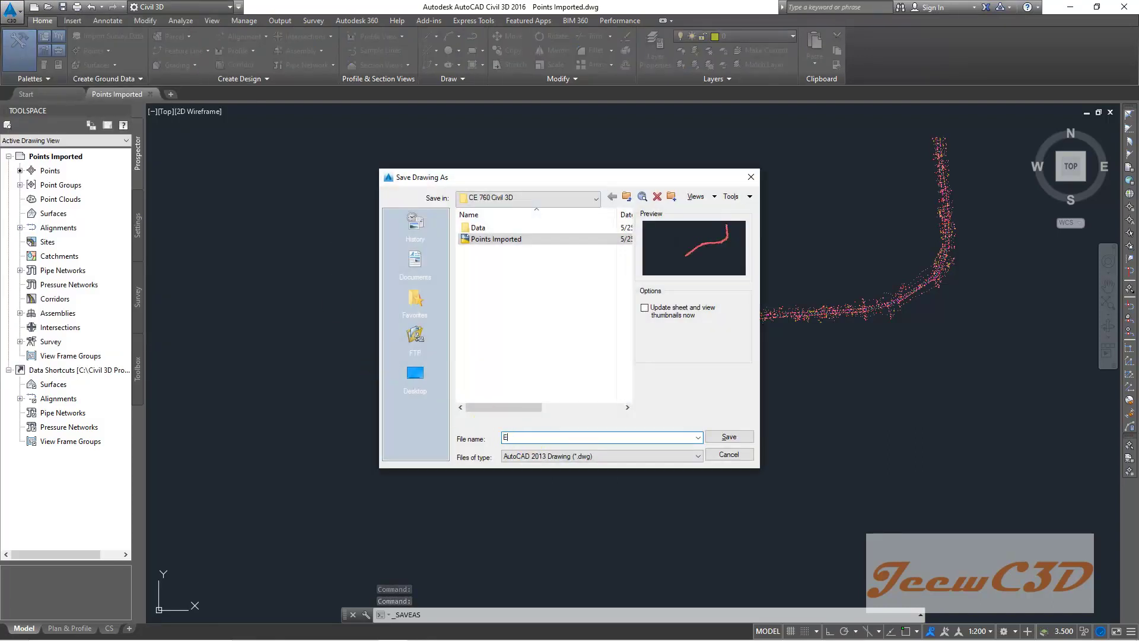
{"action": "type", "text": "xter"}
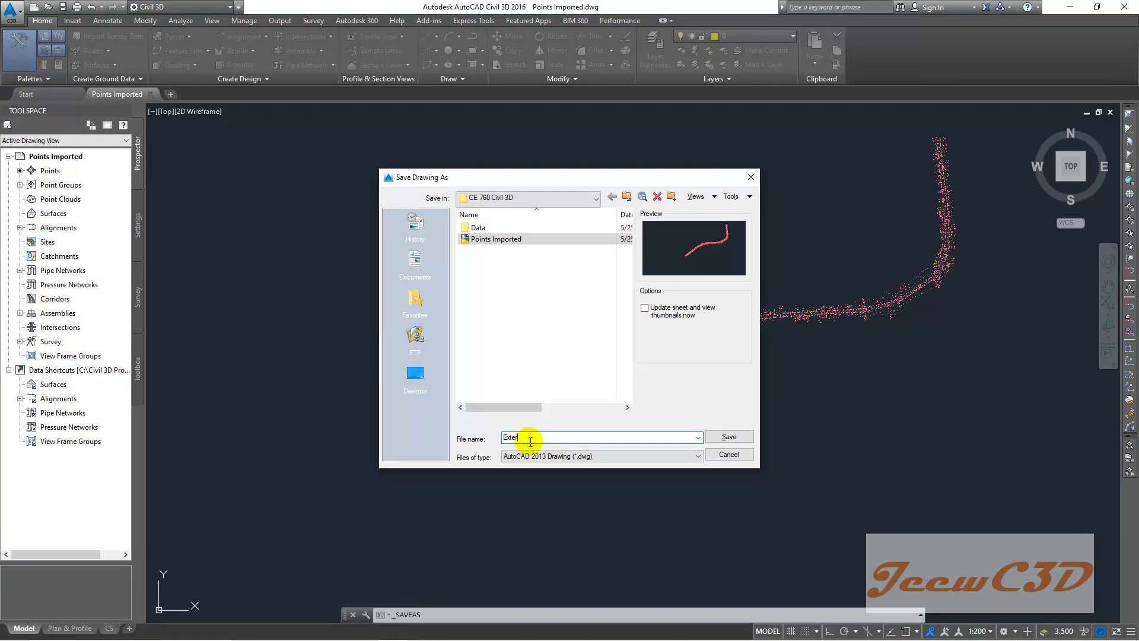
{"action": "type", "text": "nal Reference"}
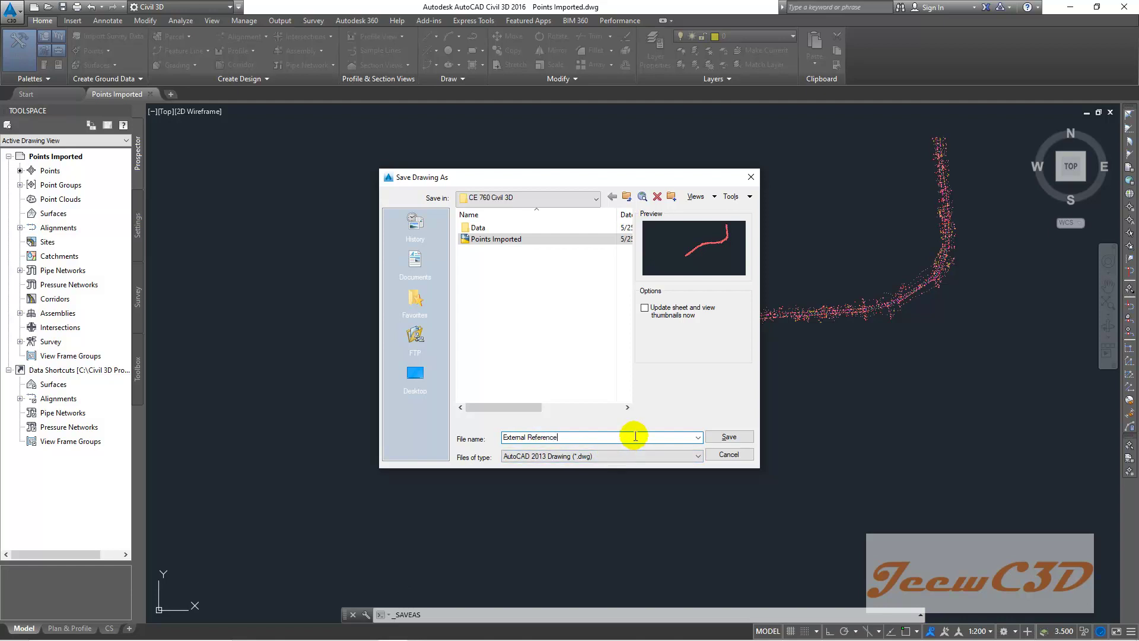
{"action": "left_click", "coordinate": [731, 436]}
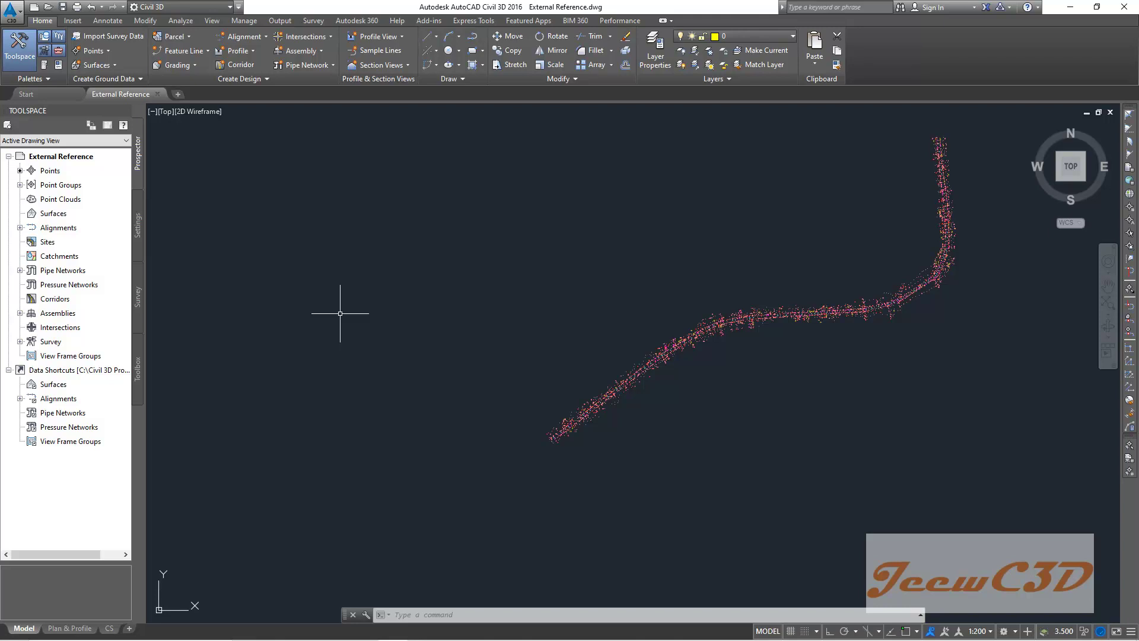
Run XREF to open the External References palette and move it clear of the Toolspace into the drawing area
{"action": "left_click", "coordinate": [404, 615]}
{"action": "left_click", "coordinate": [434, 614]}
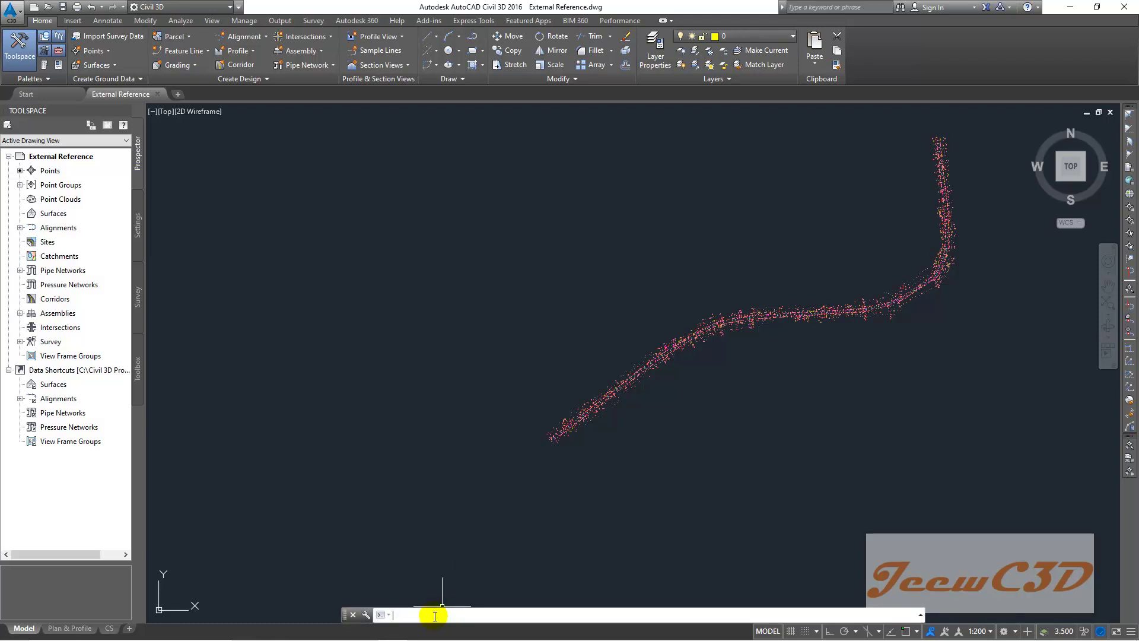
{"action": "type", "text": "XRE"}
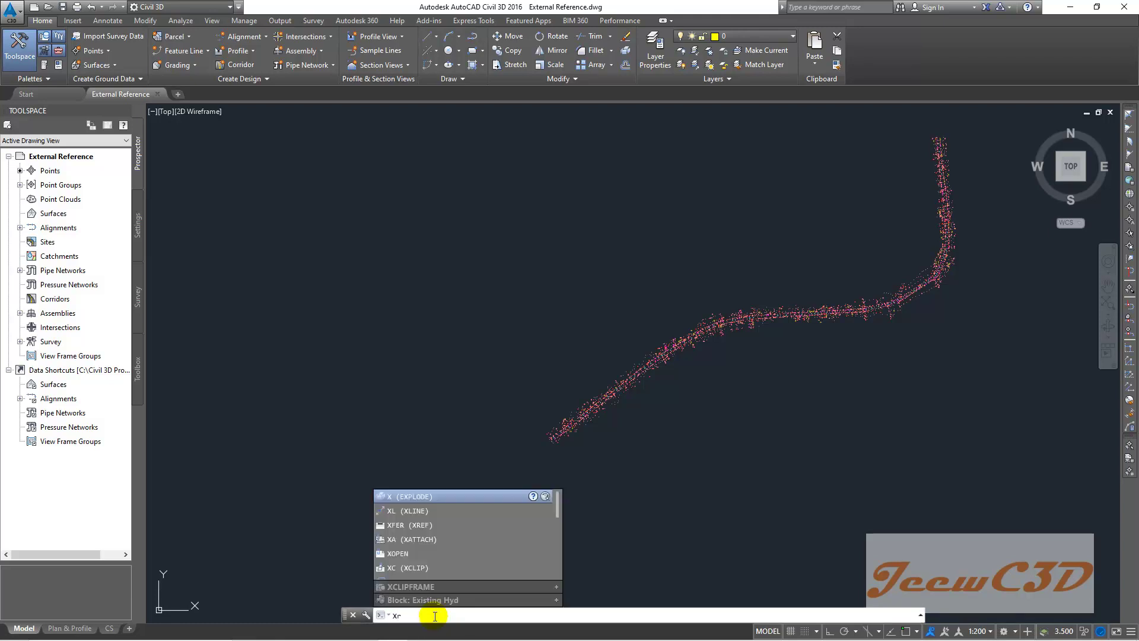
{"action": "type", "text": "F"}
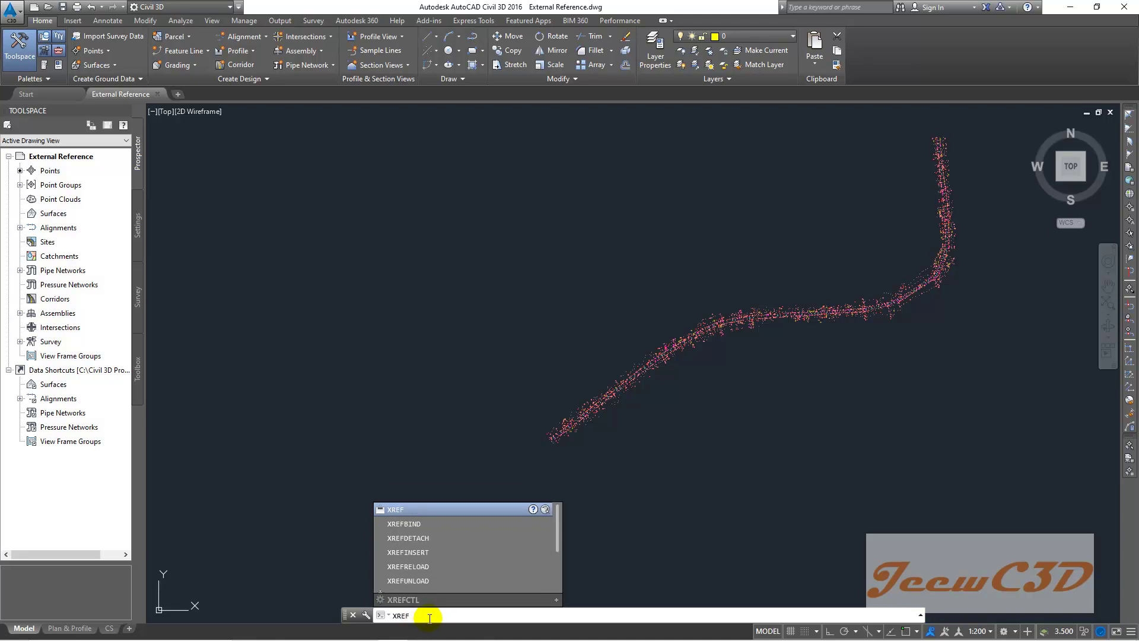
{"action": "key", "text": "Return"}
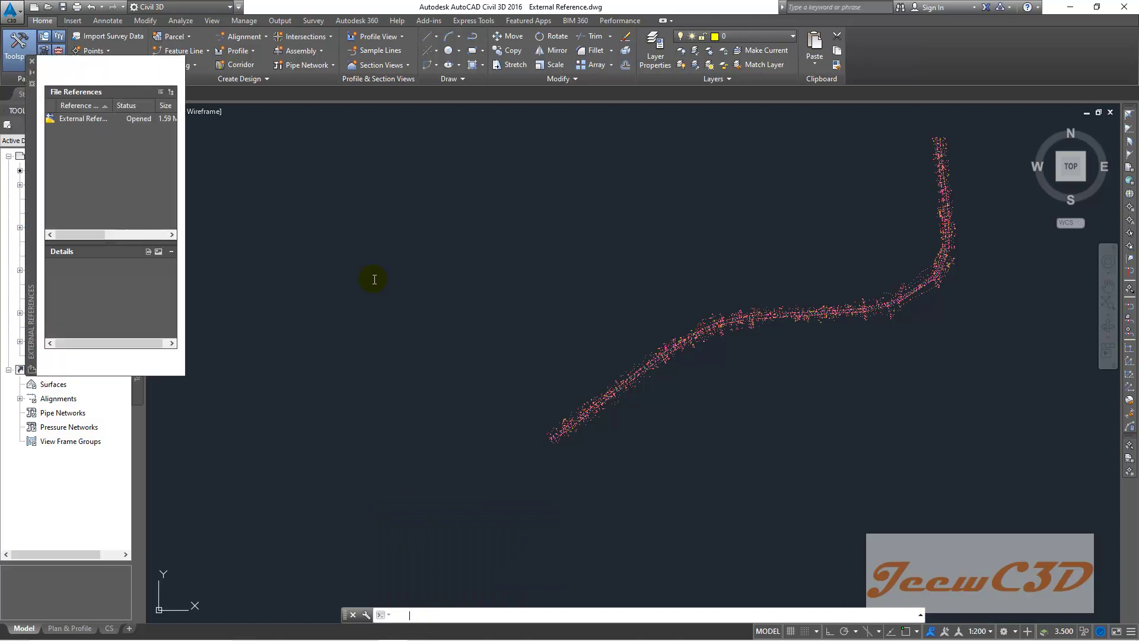
{"action": "mouse_move", "coordinate": [29, 113]}
{"action": "left_mouse_down"}
{"action": "mouse_move", "coordinate": [240, 230]}
{"action": "mouse_move", "coordinate": [290, 229]}
{"action": "left_mouse_up"}
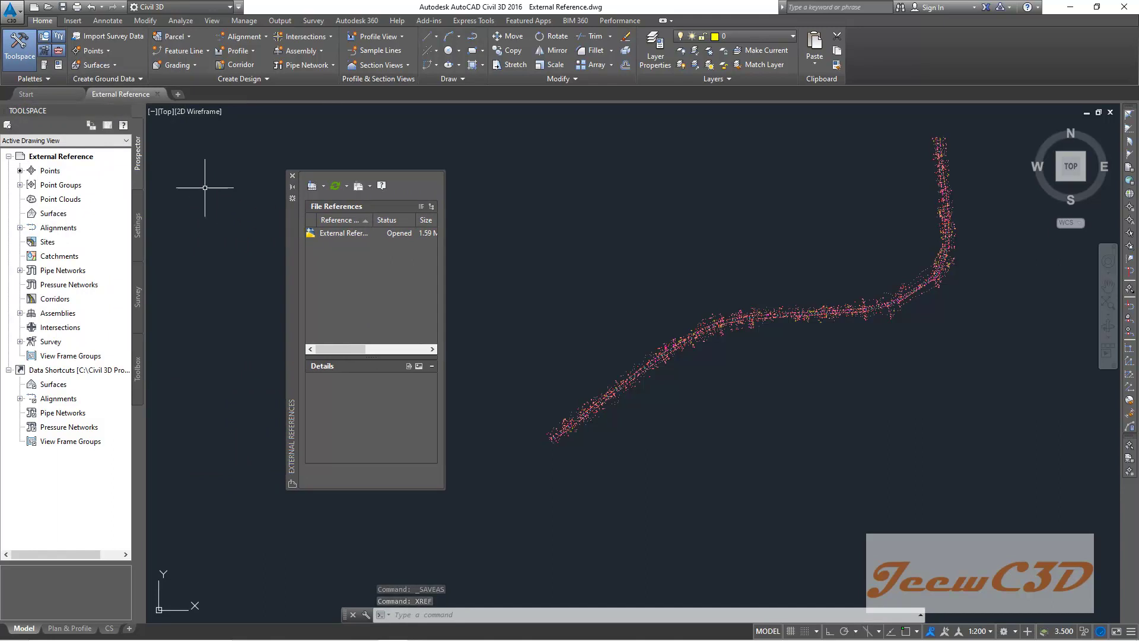
Attach the Topo Survey DWG from the desktop's CE 760 Civil 3D Data folder, with the on-screen insertion point option turned off
{"action": "left_click", "coordinate": [323, 187]}
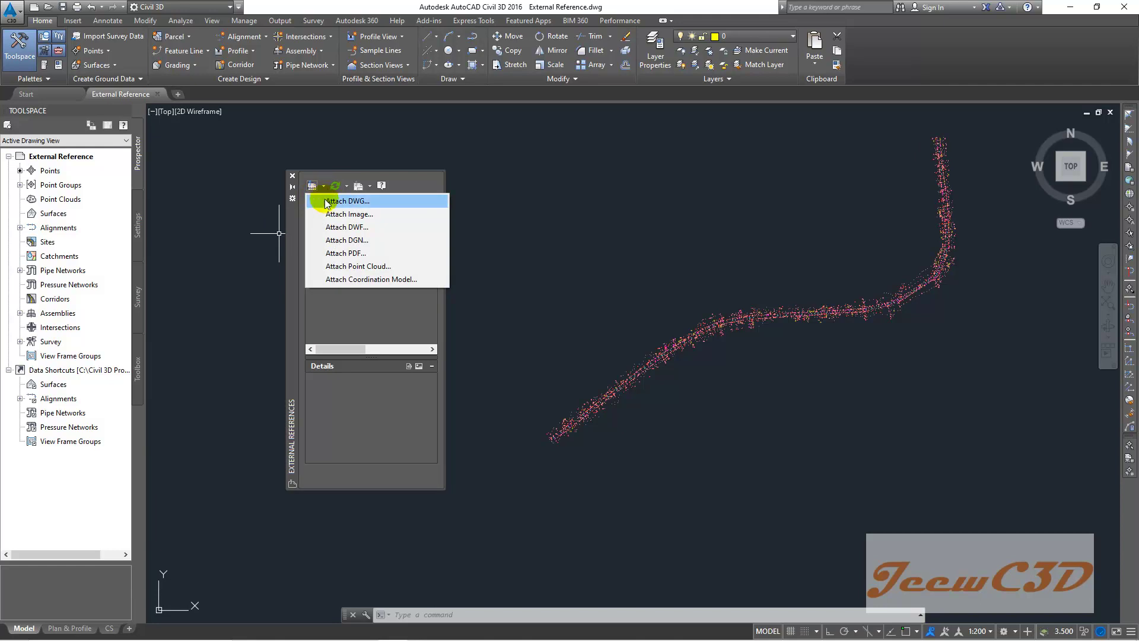
{"action": "left_click", "coordinate": [355, 203]}
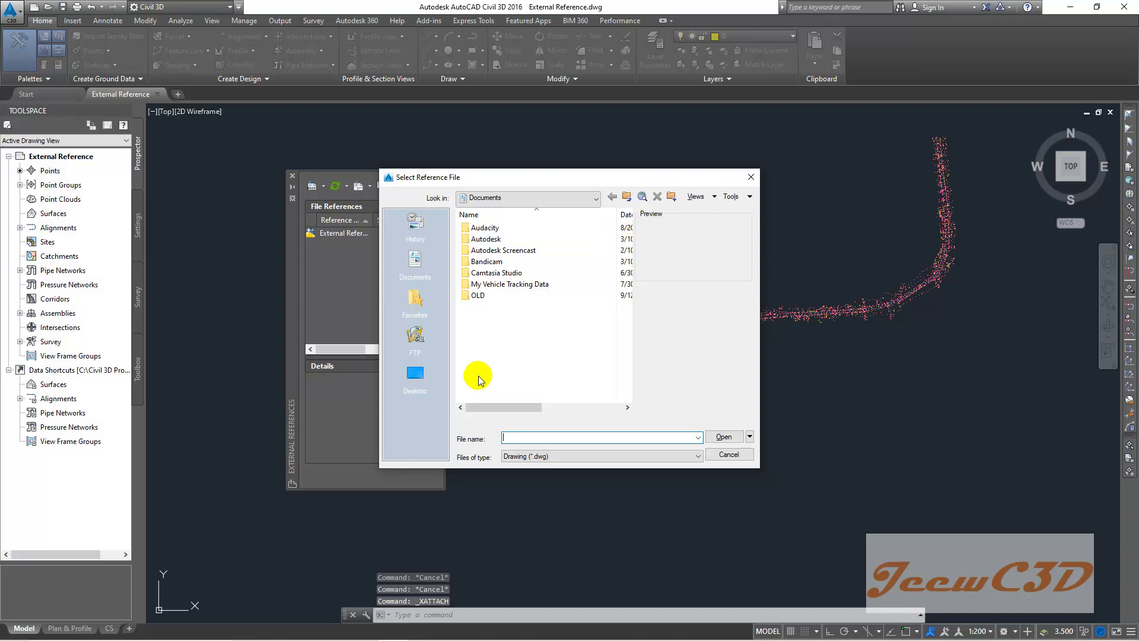
{"action": "left_click", "coordinate": [417, 374]}
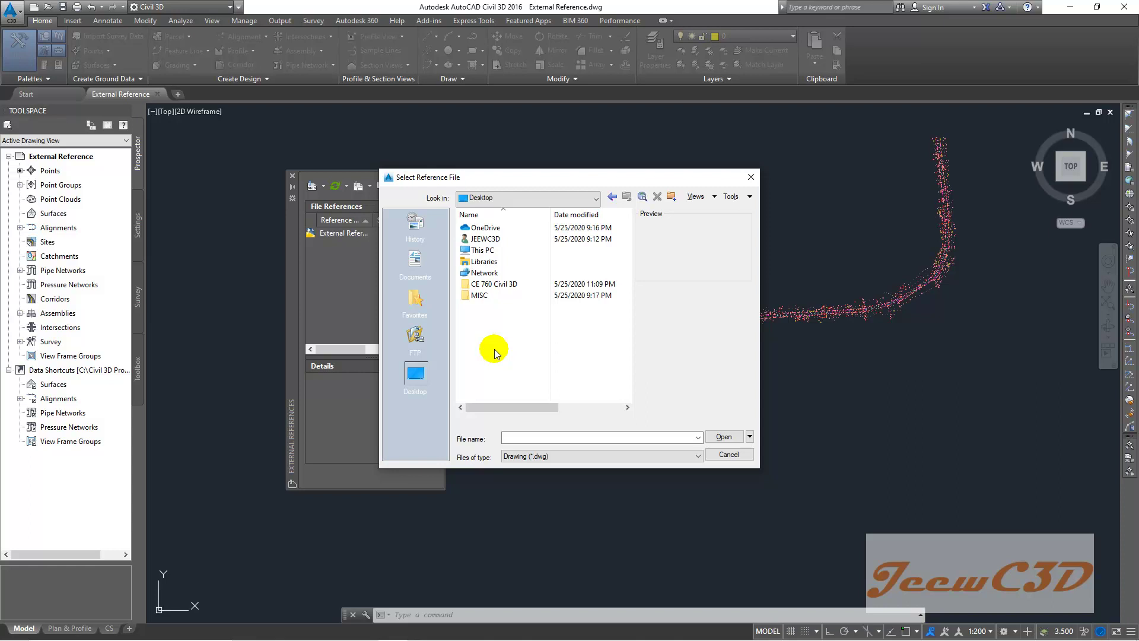
{"action": "left_click", "coordinate": [507, 286]}
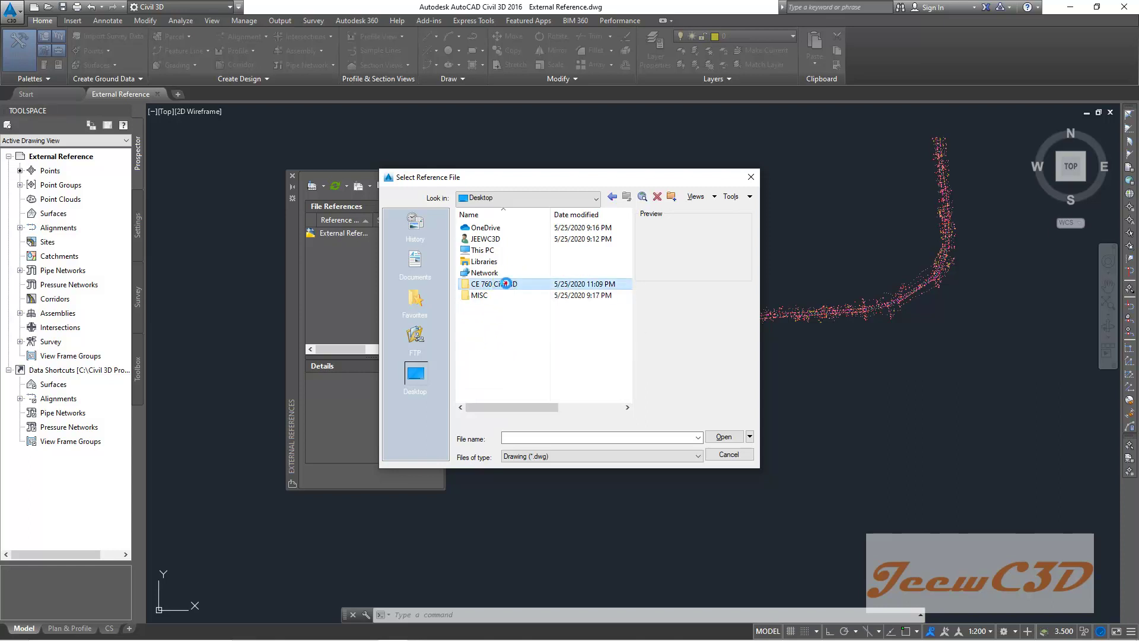
{"action": "double_click", "coordinate": [506, 285]}
{"action": "double_click", "coordinate": [479, 228]}
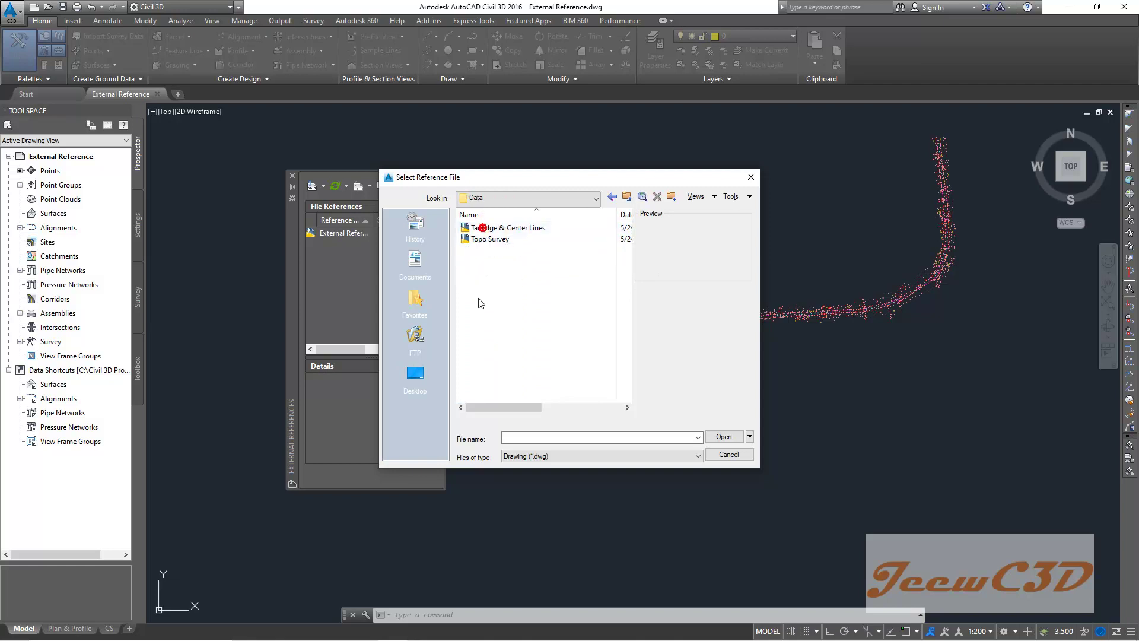
{"action": "left_click", "coordinate": [492, 243]}
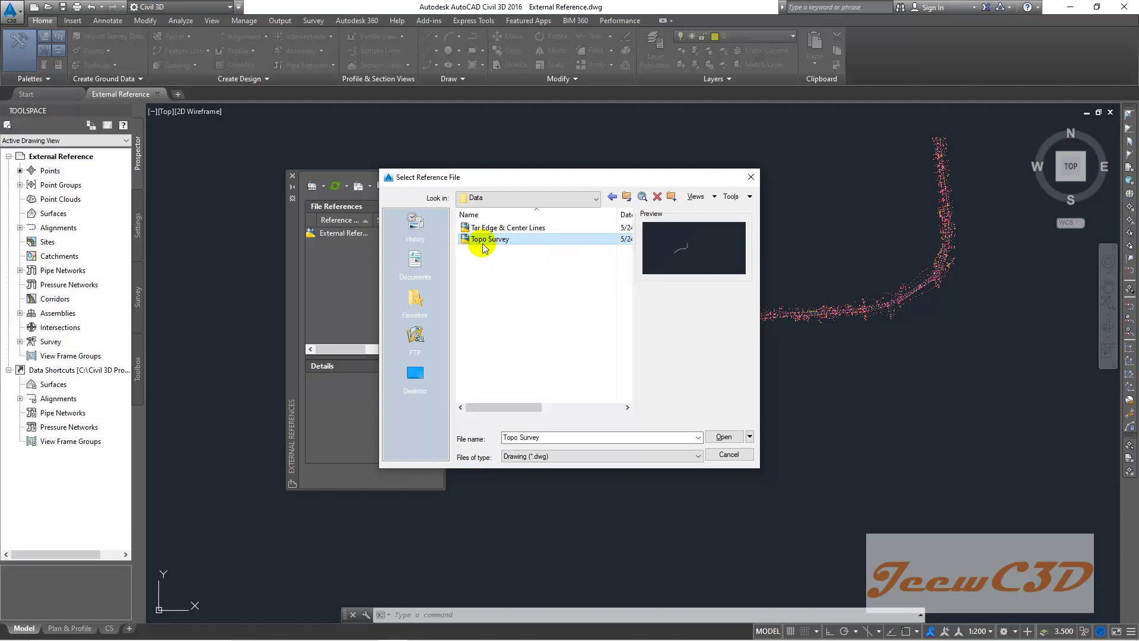
{"action": "left_click", "coordinate": [722, 437]}
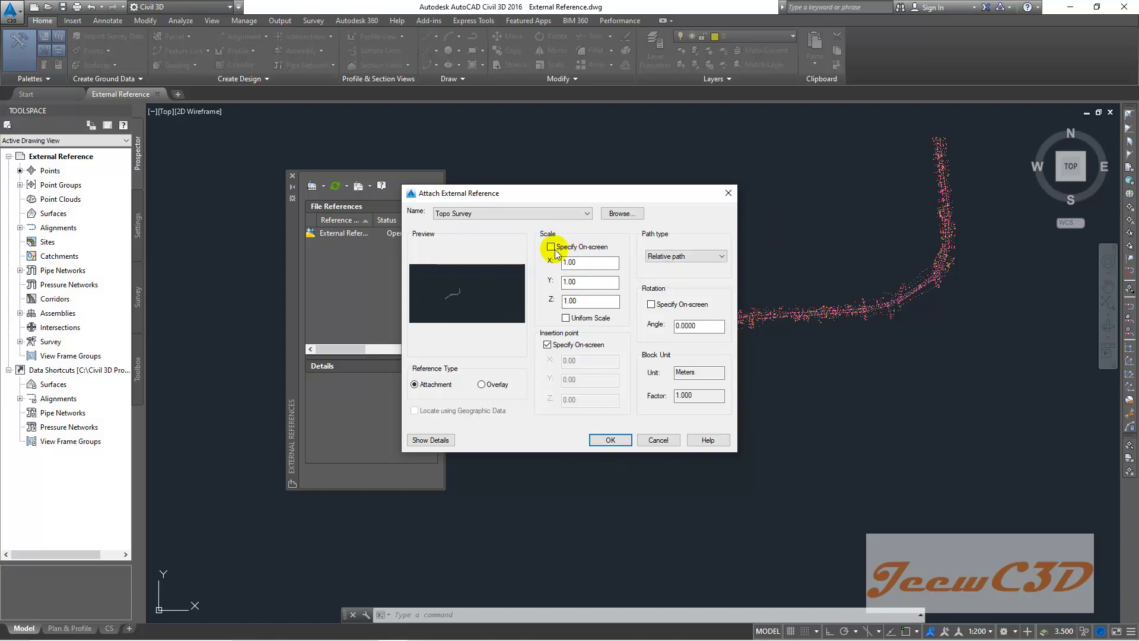
{"action": "left_click", "coordinate": [548, 344]}
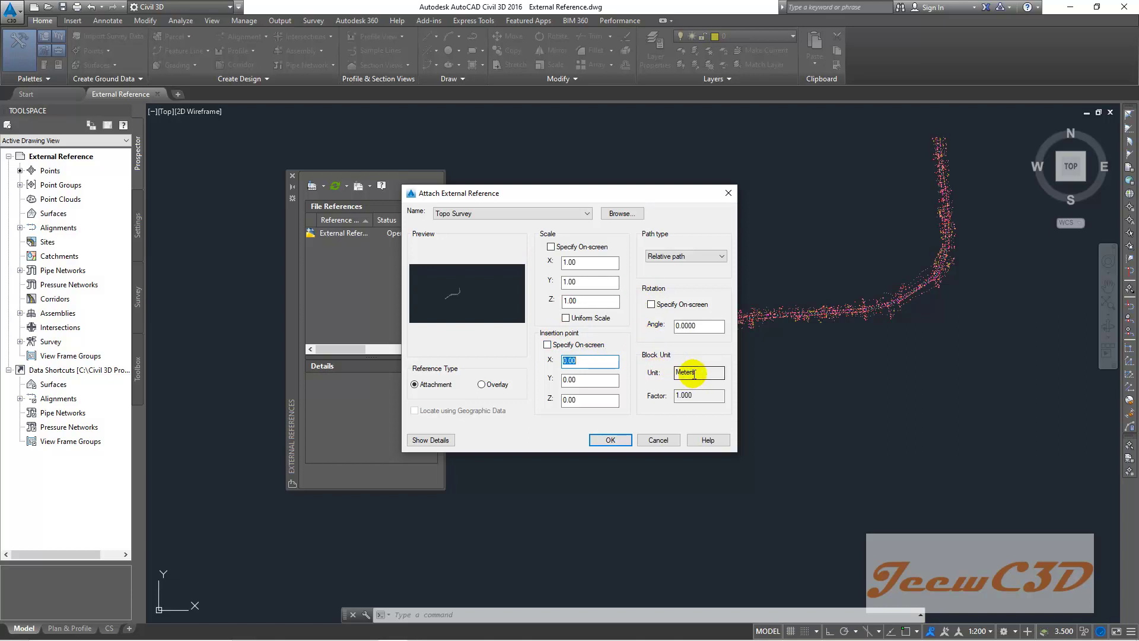
{"action": "left_click", "coordinate": [610, 440]}
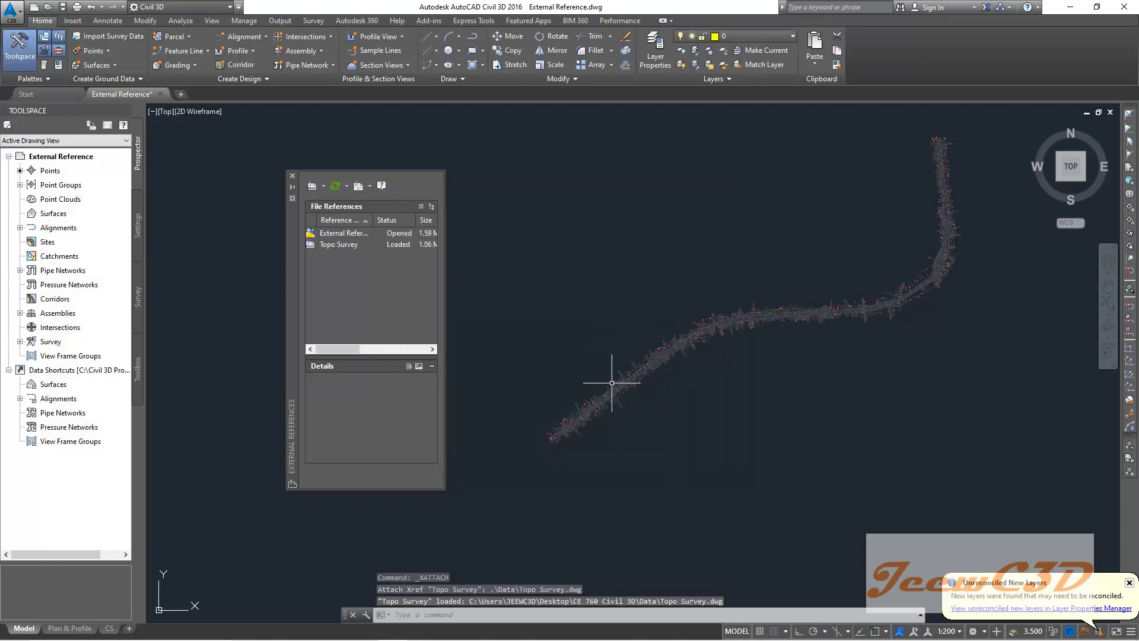
Highlight the attached Topo Survey reference to check its extent, deselect it, and close the External References palette
{"action": "scroll", "coordinate": [554, 452], "scroll_direction": "up", "scroll_amount": 5}
{"action": "scroll", "coordinate": [652, 405], "scroll_direction": "up", "scroll_amount": 3}
{"action": "scroll", "coordinate": [652, 405], "scroll_direction": "down", "scroll_amount": 2}
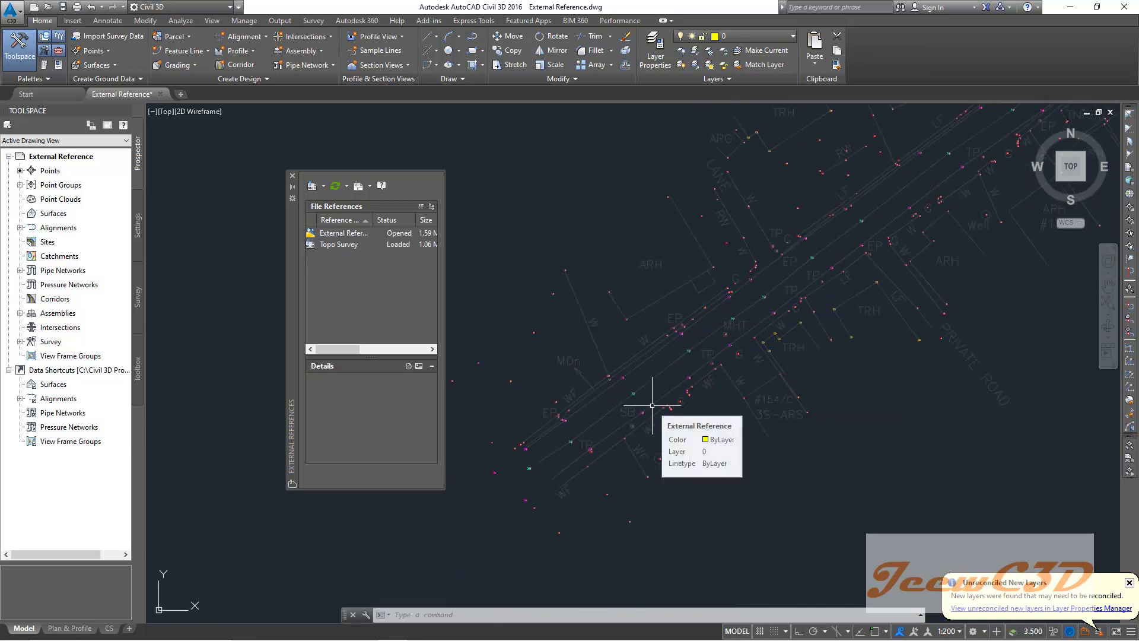
{"action": "left_click", "coordinate": [597, 349]}
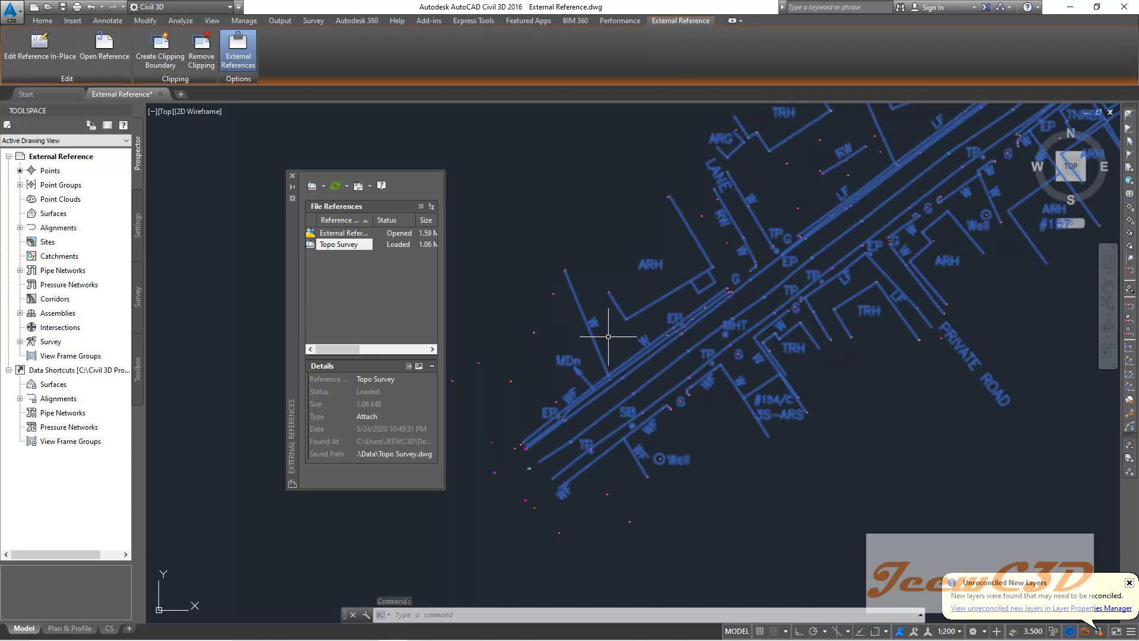
{"action": "key", "text": "Escape"}
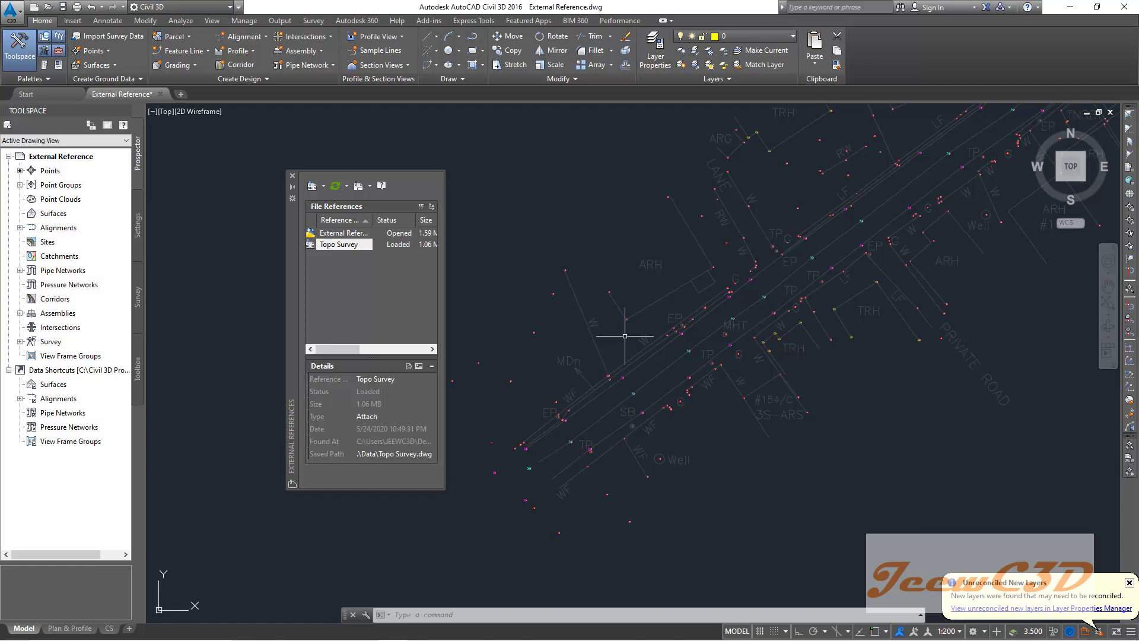
{"action": "scroll", "coordinate": [623, 332], "scroll_direction": "down", "scroll_amount": 3}
{"action": "scroll", "coordinate": [635, 338], "scroll_direction": "up", "scroll_amount": 5}
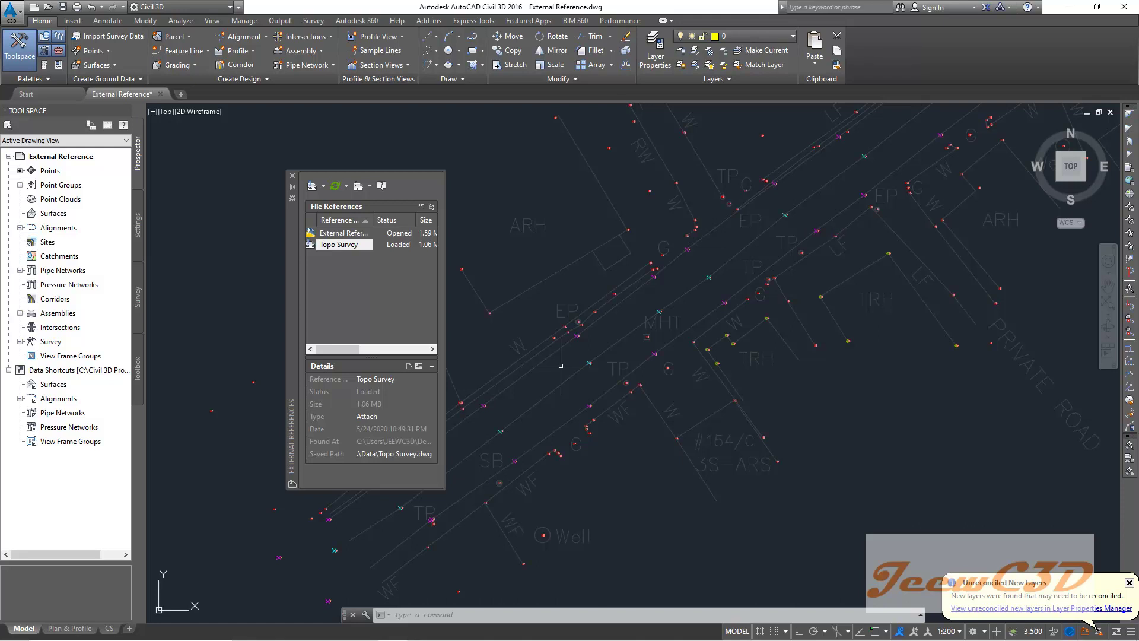
{"action": "middle_click_drag", "start_coordinate": [554, 368], "coordinate": [670, 293]}
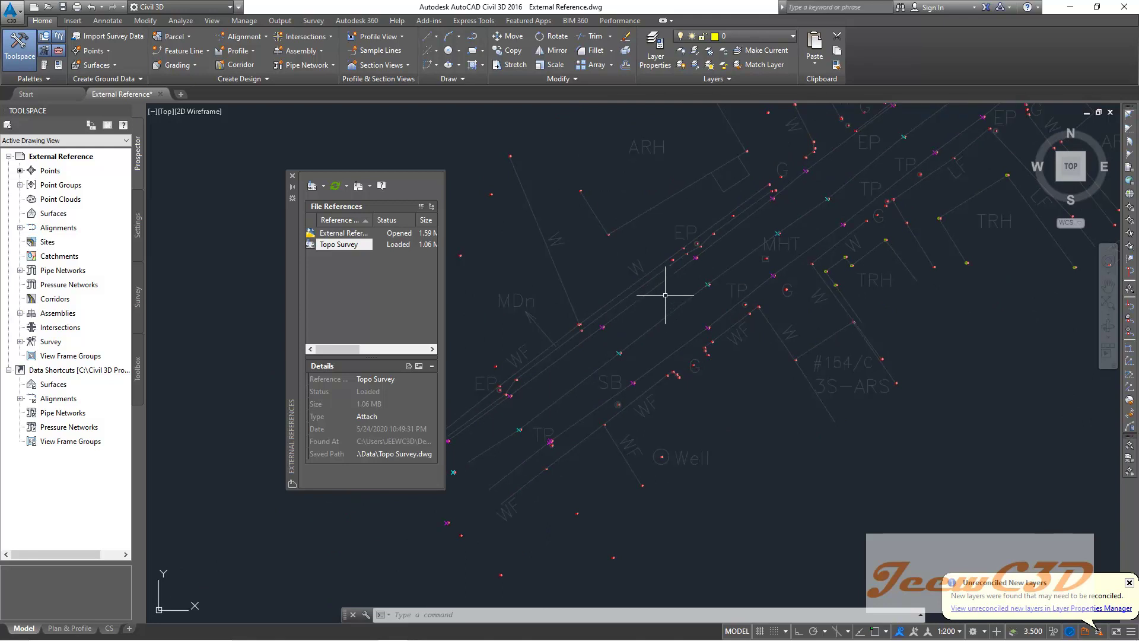
{"action": "scroll", "coordinate": [676, 288], "scroll_direction": "up", "scroll_amount": 3}
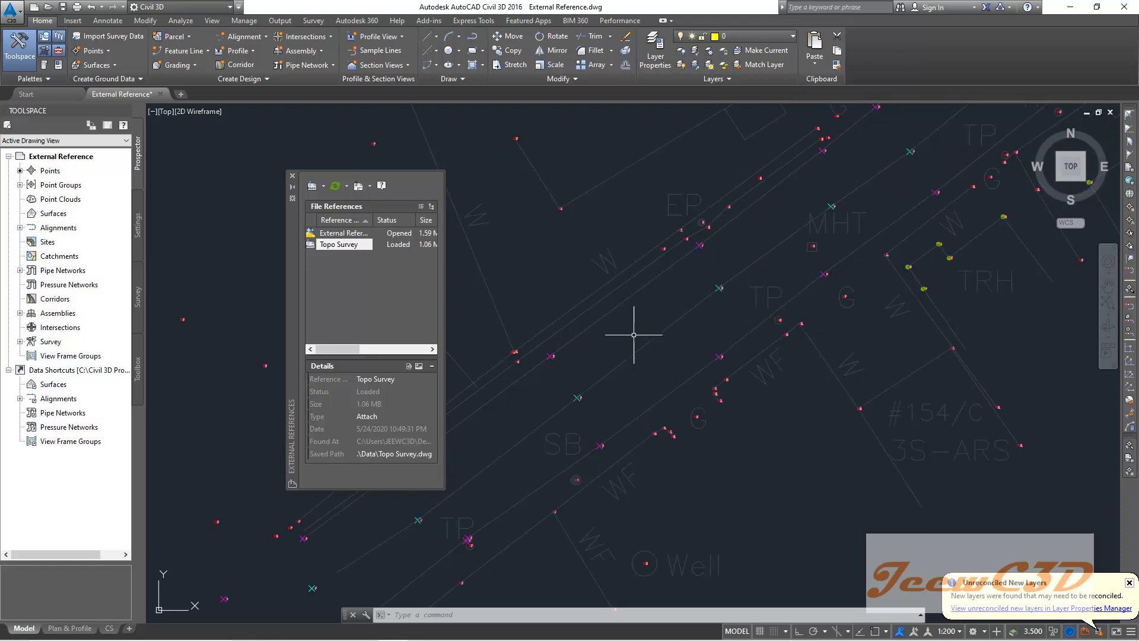
{"action": "left_click", "coordinate": [291, 179]}
Examine how the Topo Survey linework and labels line up with the imported survey points along the road's southwest stretch
{"action": "scroll", "coordinate": [451, 337], "scroll_direction": "up", "scroll_amount": 2}
{"action": "scroll", "coordinate": [453, 294], "scroll_direction": "up", "scroll_amount": 3}
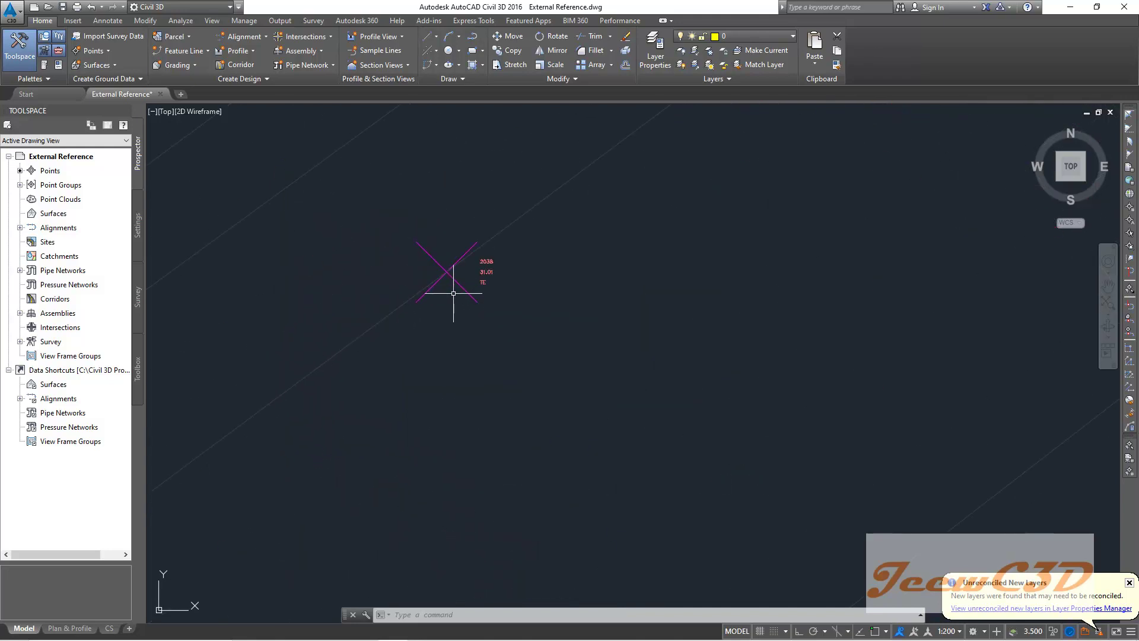
{"action": "scroll", "coordinate": [439, 311], "scroll_direction": "down", "scroll_amount": 2}
{"action": "scroll", "coordinate": [425, 324], "scroll_direction": "down", "scroll_amount": 3}
{"action": "scroll", "coordinate": [308, 382], "scroll_direction": "up", "scroll_amount": 5}
{"action": "scroll", "coordinate": [355, 339], "scroll_direction": "down", "scroll_amount": 5}
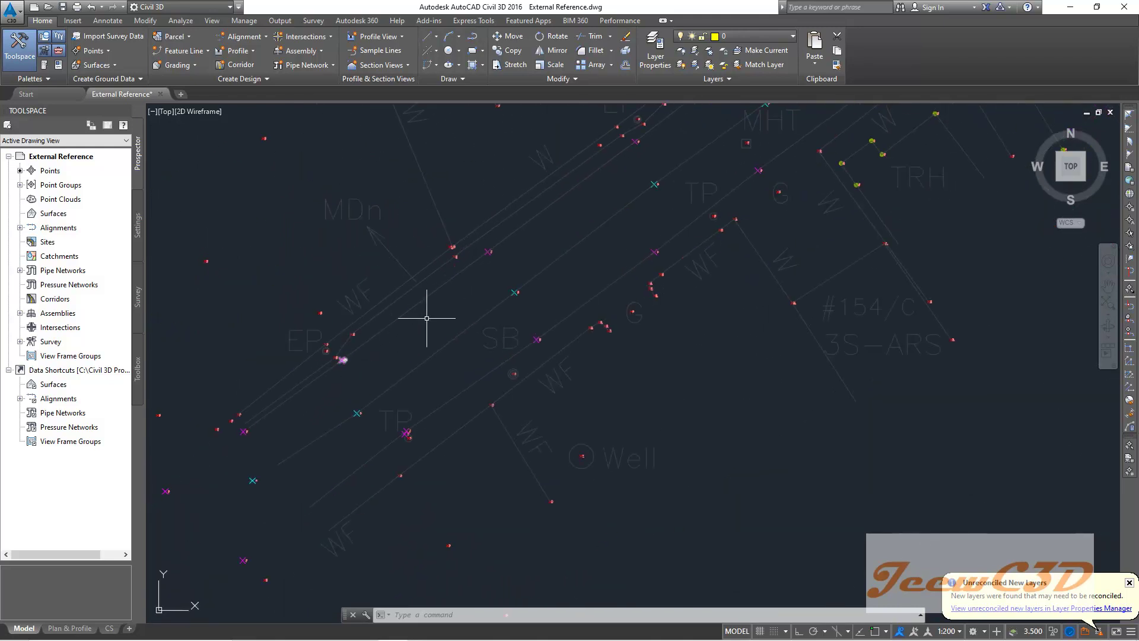
{"action": "middle_click_drag", "start_coordinate": [619, 175], "coordinate": [448, 307]}
{"action": "scroll", "coordinate": [465, 247], "scroll_direction": "up", "scroll_amount": 10}
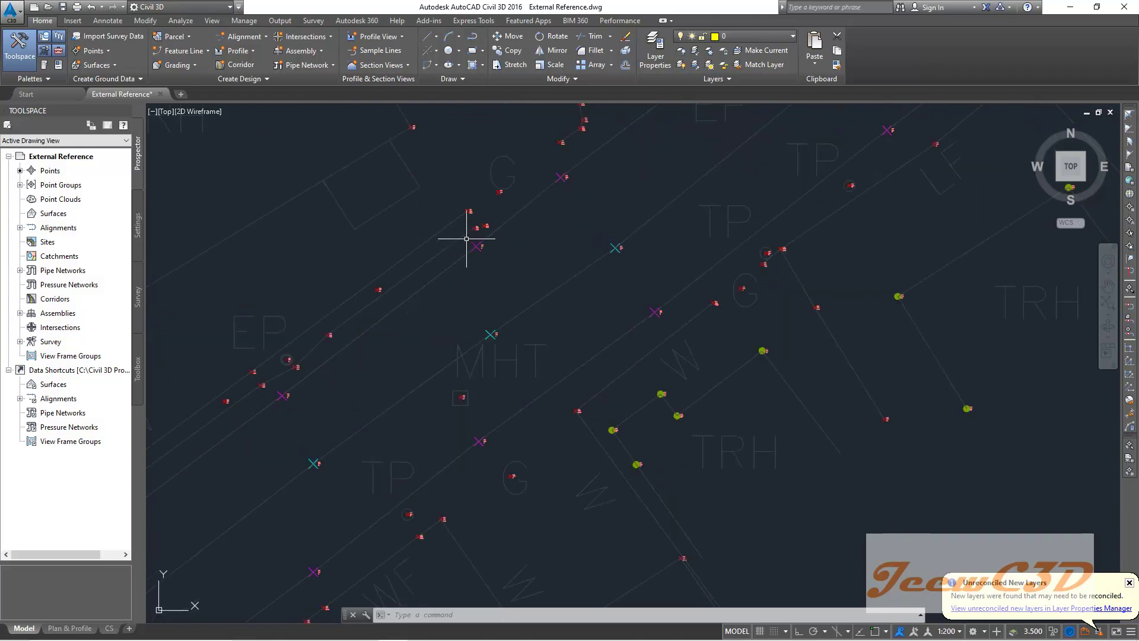
{"action": "scroll", "coordinate": [529, 215], "scroll_direction": "down", "scroll_amount": 5}
{"action": "scroll", "coordinate": [542, 215], "scroll_direction": "up", "scroll_amount": 3}
{"action": "scroll", "coordinate": [522, 246], "scroll_direction": "down", "scroll_amount": 5}
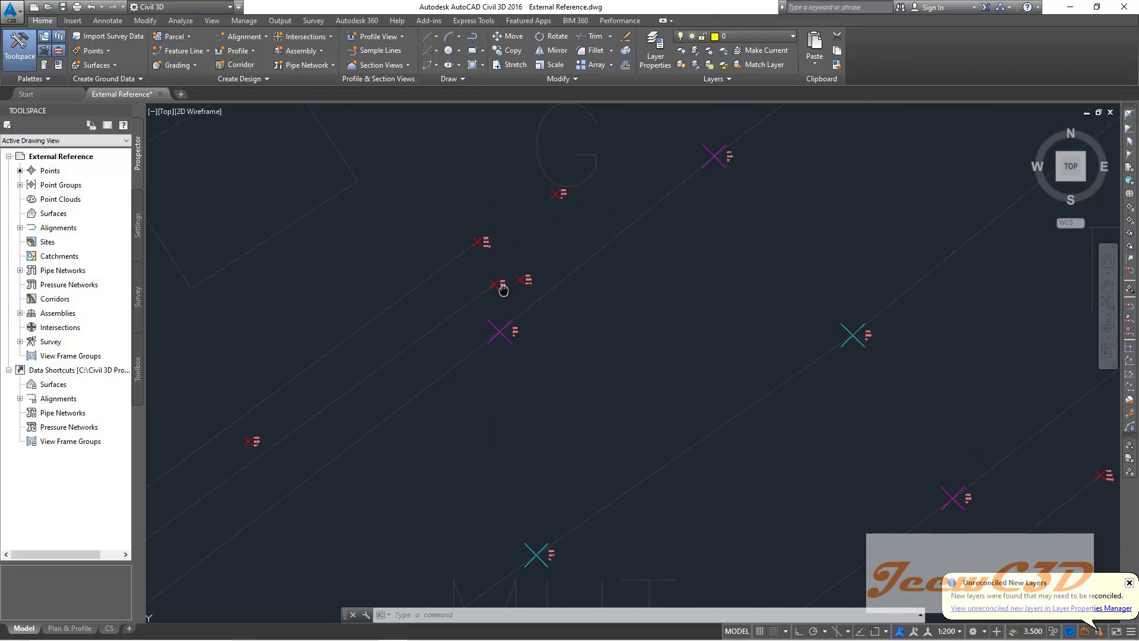
{"action": "scroll", "coordinate": [427, 394], "scroll_direction": "up", "scroll_amount": 3}
{"action": "scroll", "coordinate": [439, 305], "scroll_direction": "down", "scroll_amount": 5}
{"action": "scroll", "coordinate": [549, 324], "scroll_direction": "up", "scroll_amount": 2}
{"action": "scroll", "coordinate": [463, 318], "scroll_direction": "down", "scroll_amount": 5}
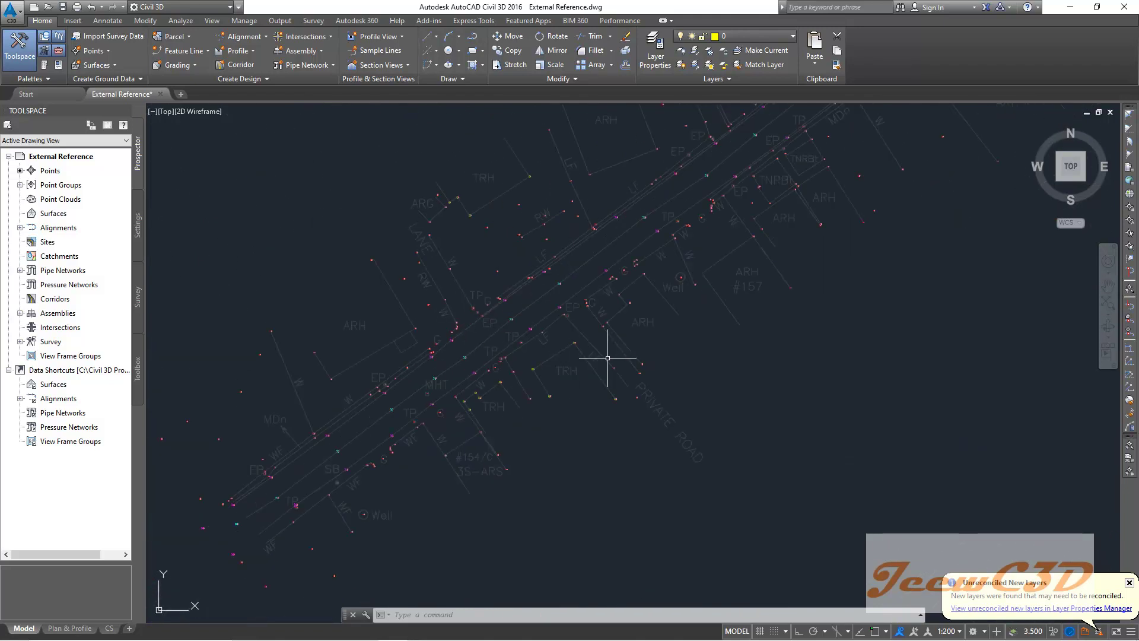
{"action": "scroll", "coordinate": [590, 229], "scroll_direction": "up", "scroll_amount": 2}
{"action": "middle_click_drag", "start_coordinate": [590, 229], "coordinate": [534, 366]}
{"action": "scroll", "coordinate": [534, 359], "scroll_direction": "up", "scroll_amount": 3}
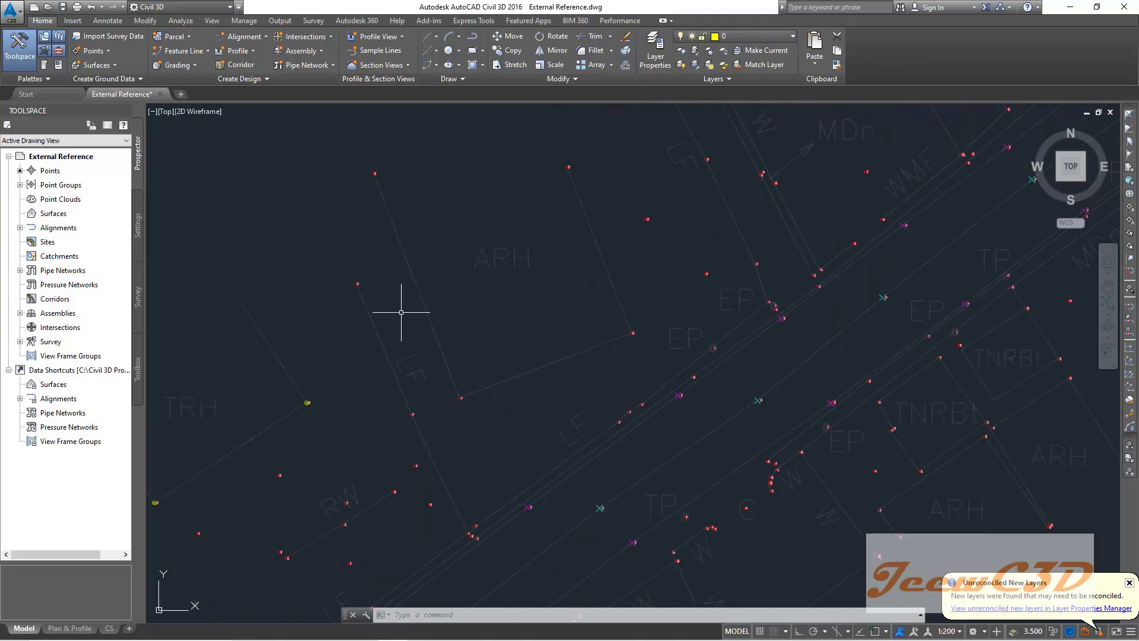
{"action": "scroll", "coordinate": [606, 302], "scroll_direction": "down", "scroll_amount": 3}
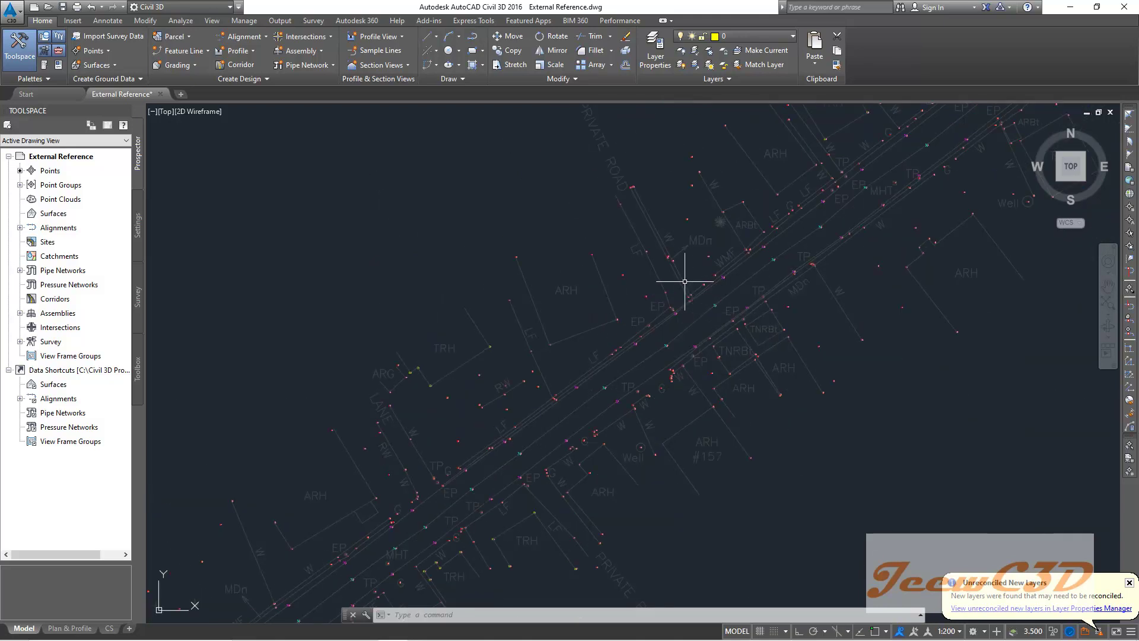
{"action": "scroll", "coordinate": [599, 240], "scroll_direction": "down", "scroll_amount": 2}
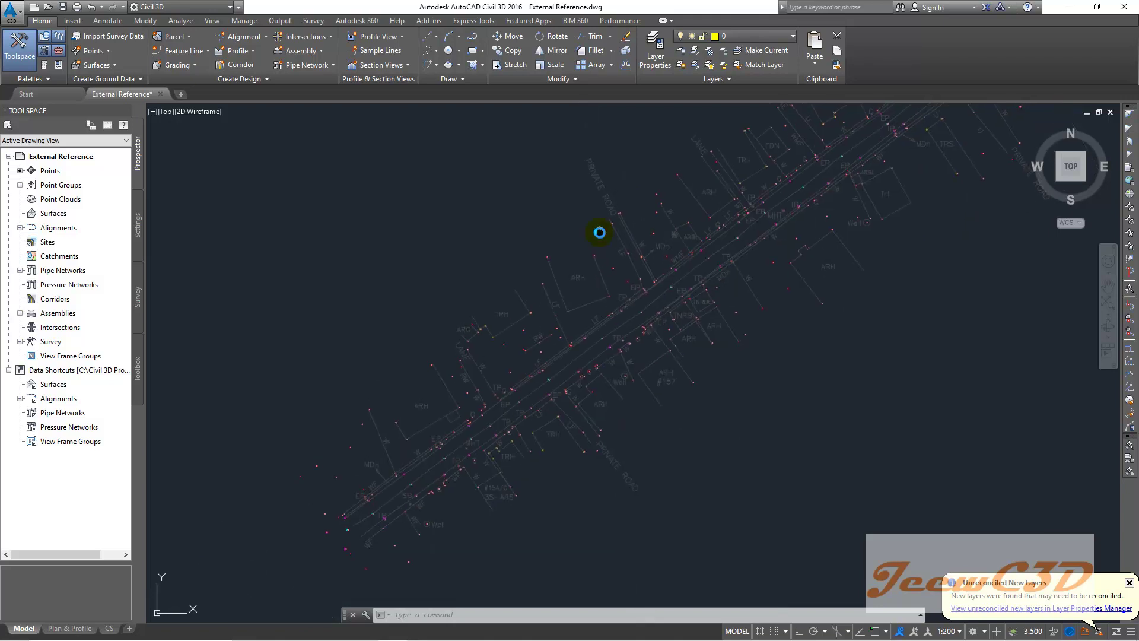
{"action": "scroll", "coordinate": [492, 321], "scroll_direction": "up", "scroll_amount": 6}
{"action": "middle_click_drag", "start_coordinate": [496, 331], "coordinate": [667, 255]}
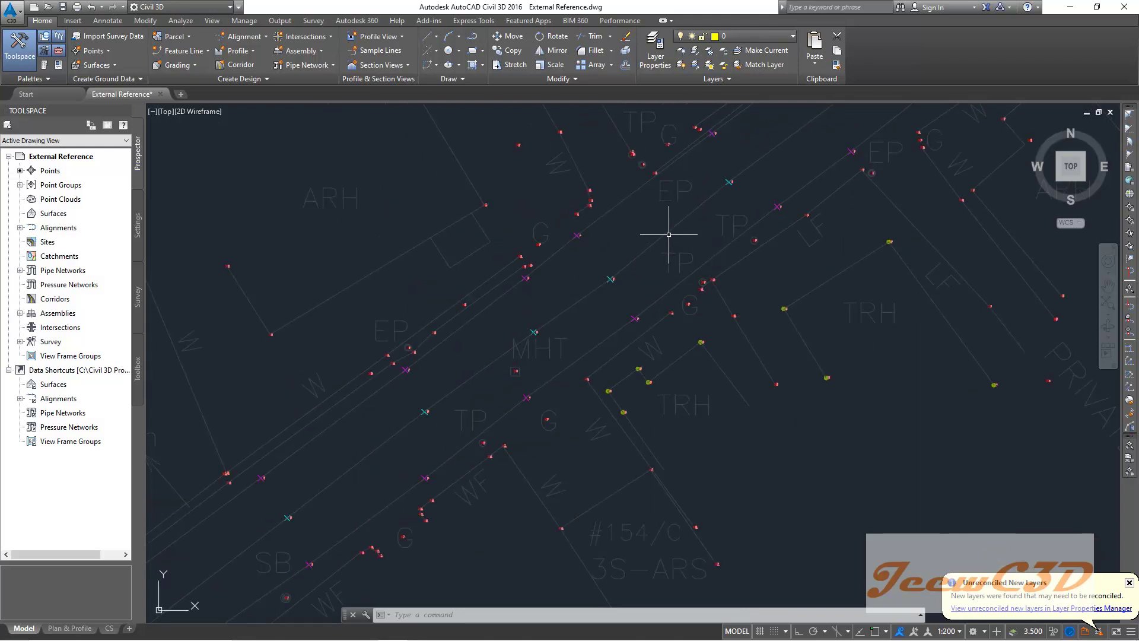
Run XREF to reopen the External References palette
{"action": "type", "text": "Xref"}
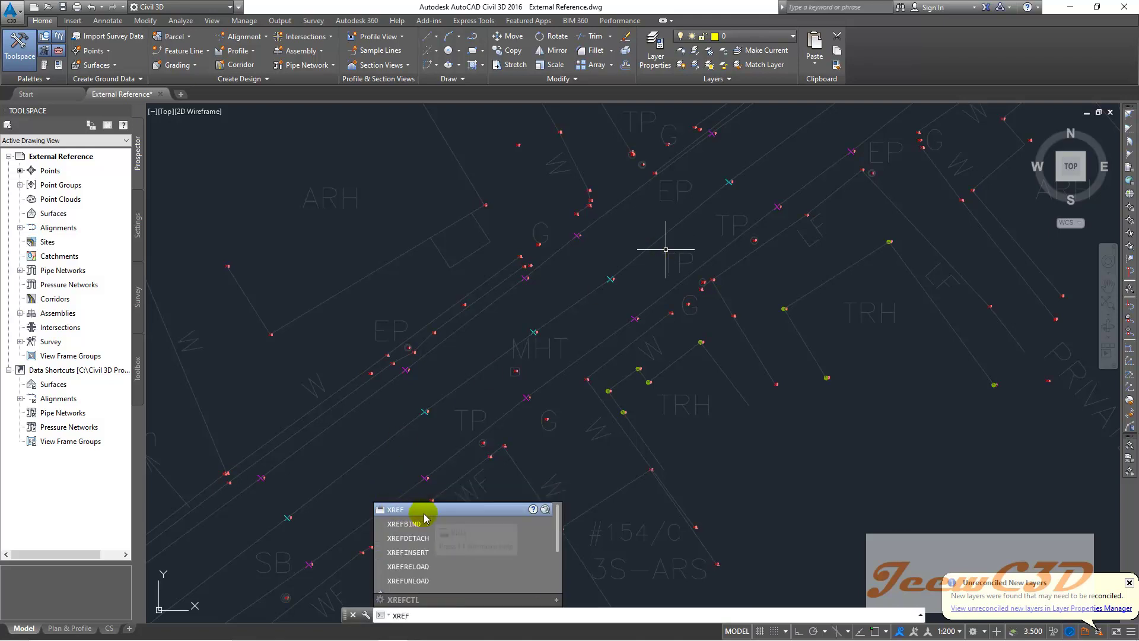
{"action": "key", "text": "Down"}
{"action": "key", "text": "Down"}
{"action": "key", "text": "Down"}
{"action": "key", "text": "Down"}
{"action": "left_click", "coordinate": [485, 615]}
{"action": "key", "text": "BackSpace"}
{"action": "key", "text": "BackSpace"}
{"action": "key", "text": "BackSpace"}
{"action": "key", "text": "BackSpace"}
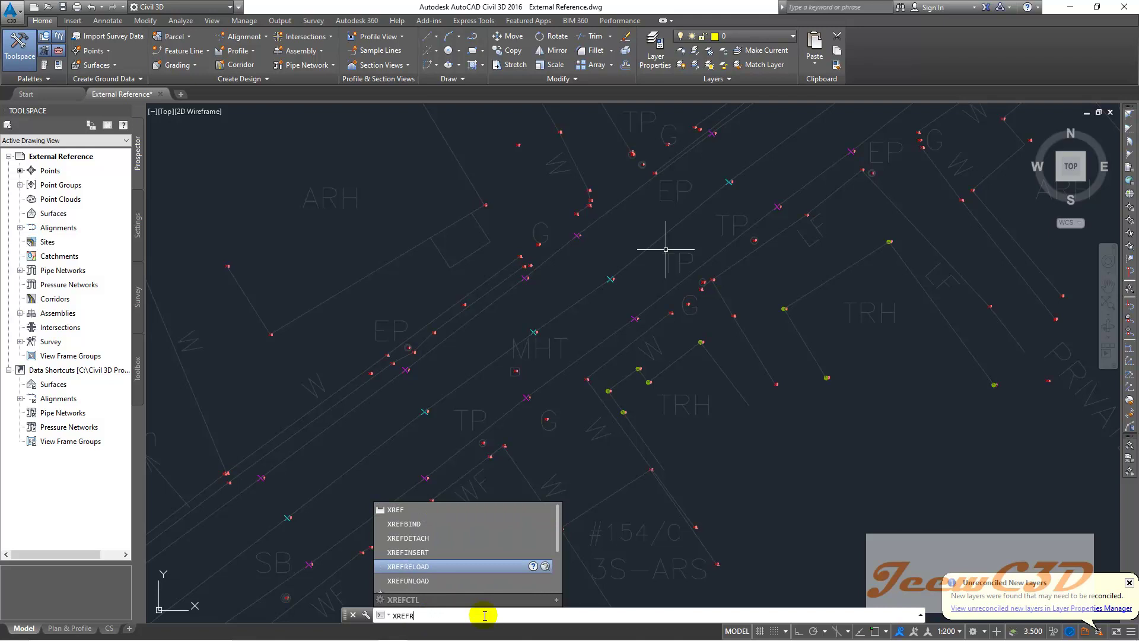
{"action": "key", "text": "BackSpace"}
{"action": "key", "text": "BackSpace"}
{"action": "key", "text": "BackSpace"}
{"action": "type", "text": "F"}
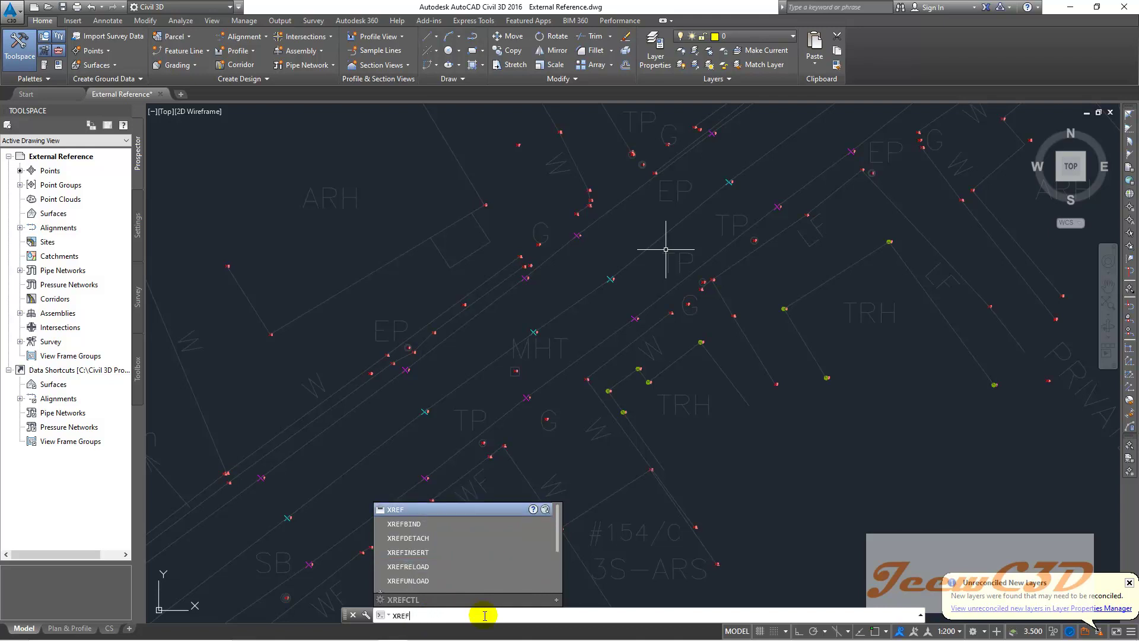
{"action": "key", "text": "Return"}
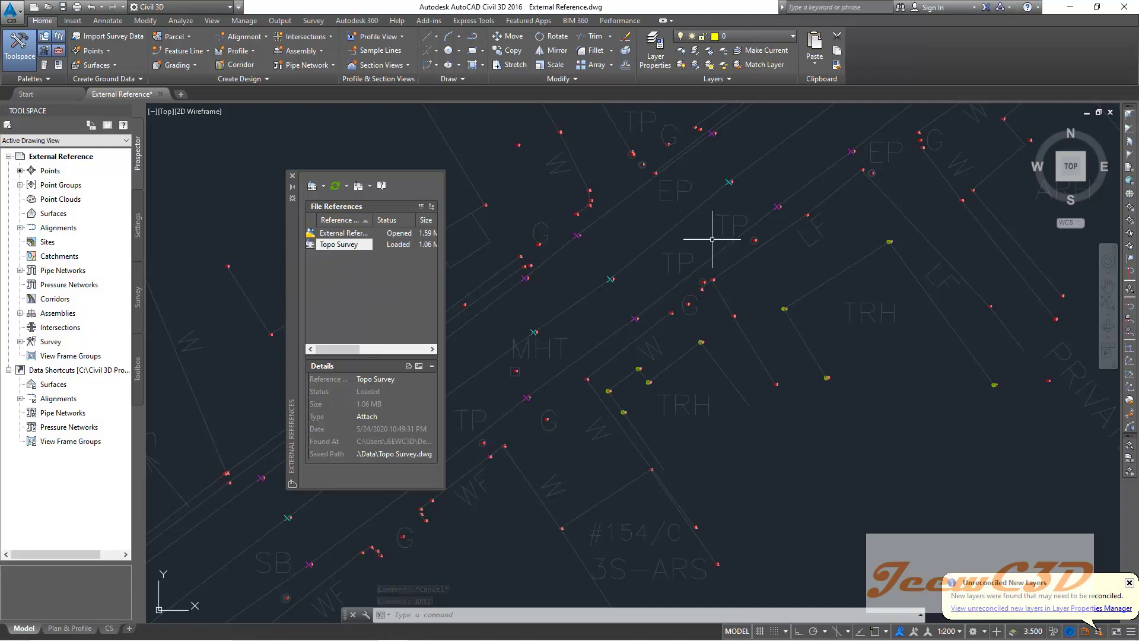
Unload the attached Topo Survey reference to hide its linework, and reload it
{"action": "left_click", "coordinate": [334, 246]}
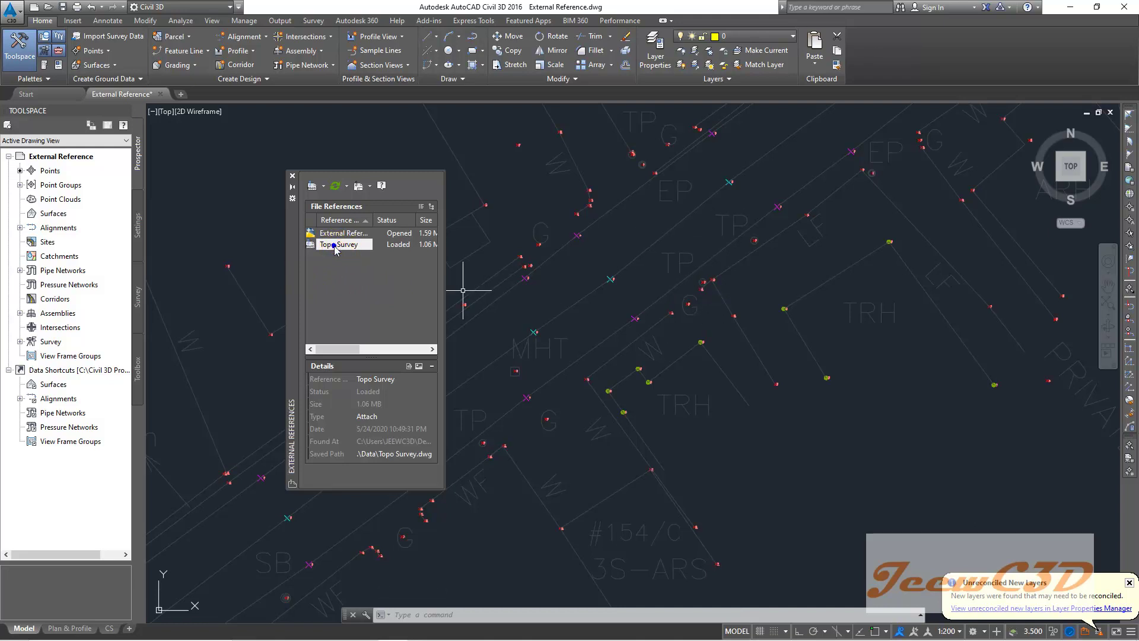
{"action": "right_click", "coordinate": [335, 248]}
{"action": "left_click", "coordinate": [363, 283]}
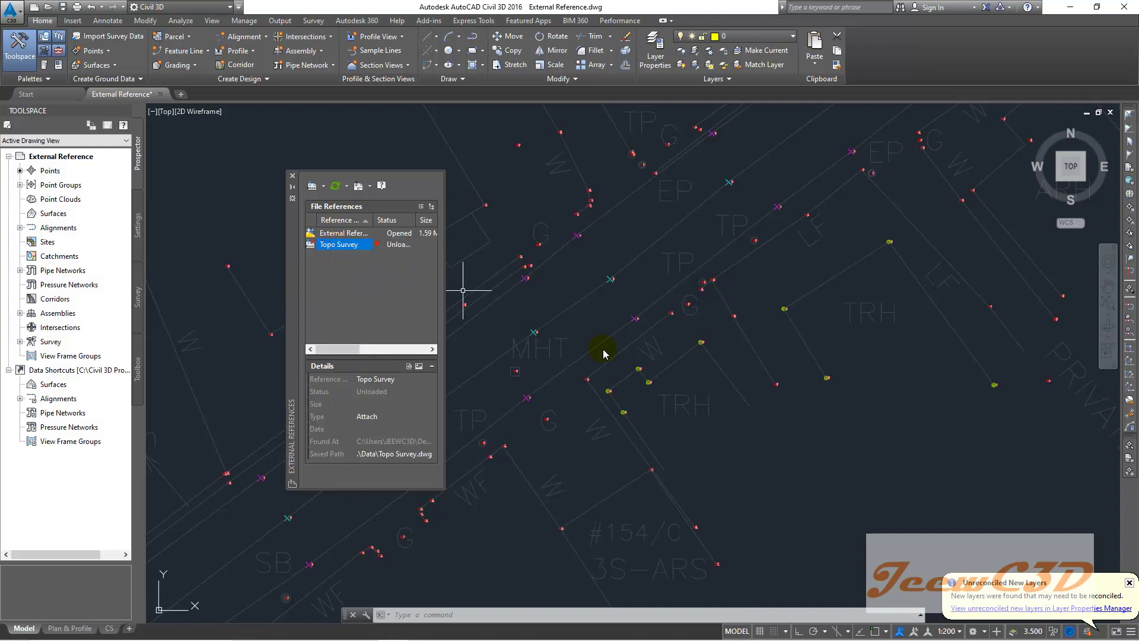
{"action": "right_click", "coordinate": [327, 247]}
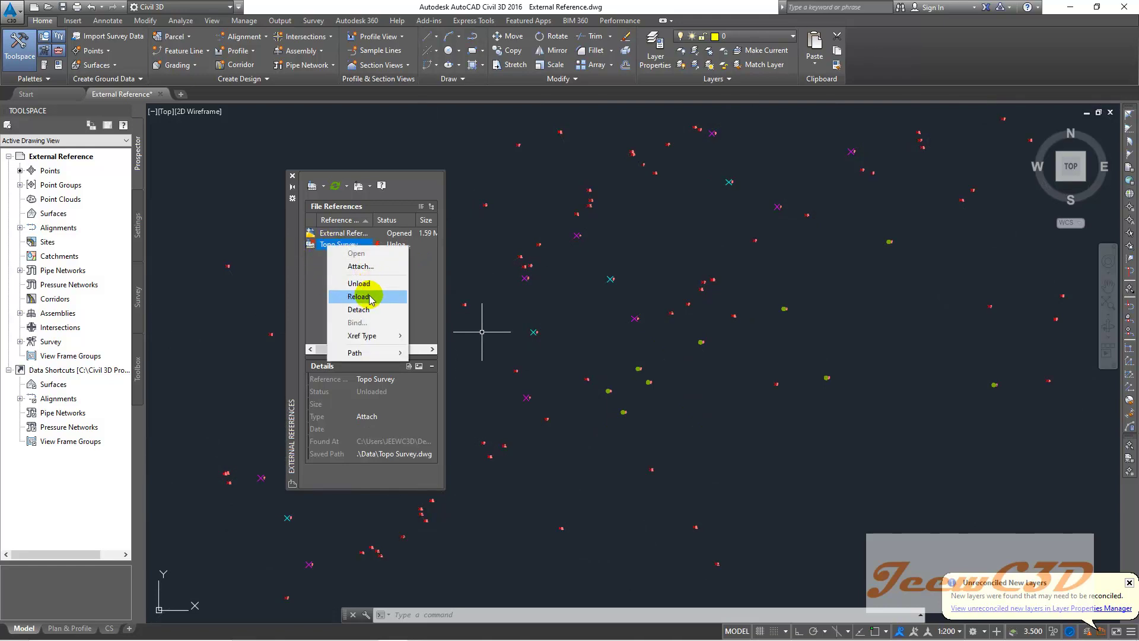
{"action": "left_click", "coordinate": [371, 297]}
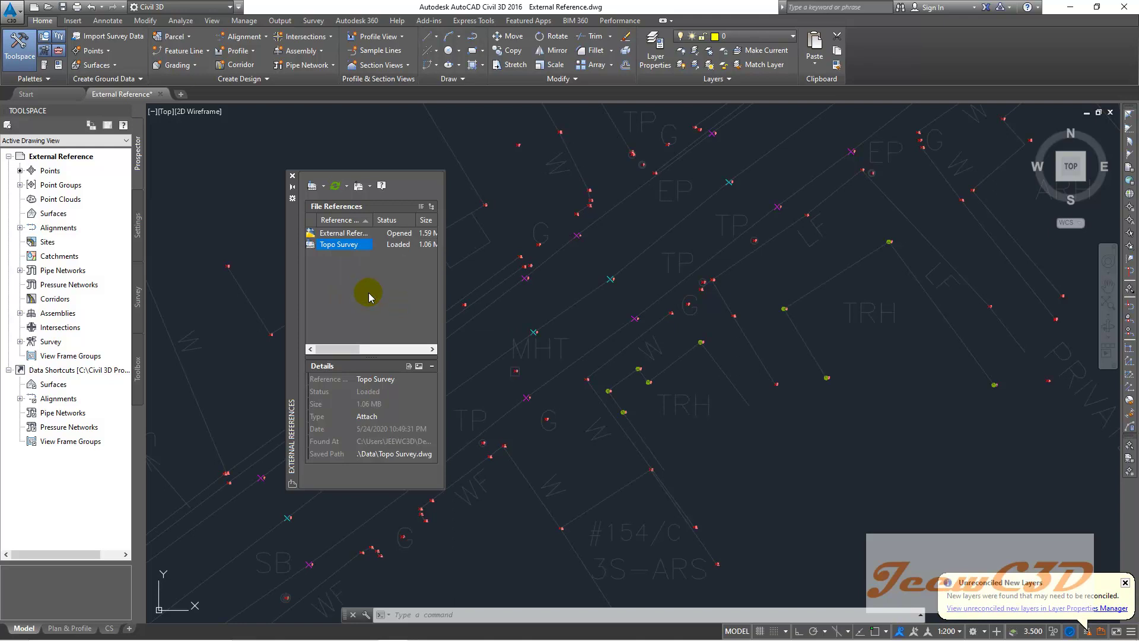
Repeat the unload and reload of the Topo Survey reference
{"action": "right_click", "coordinate": [331, 245]}
{"action": "left_click", "coordinate": [368, 283]}
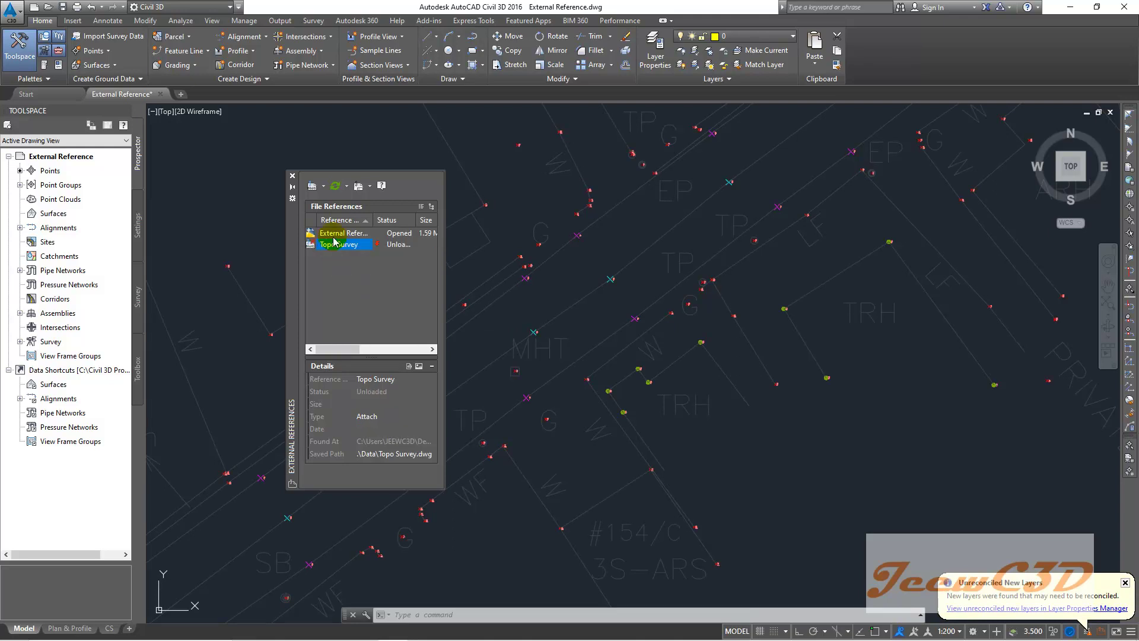
{"action": "right_click", "coordinate": [333, 243]}
{"action": "left_click", "coordinate": [360, 294]}
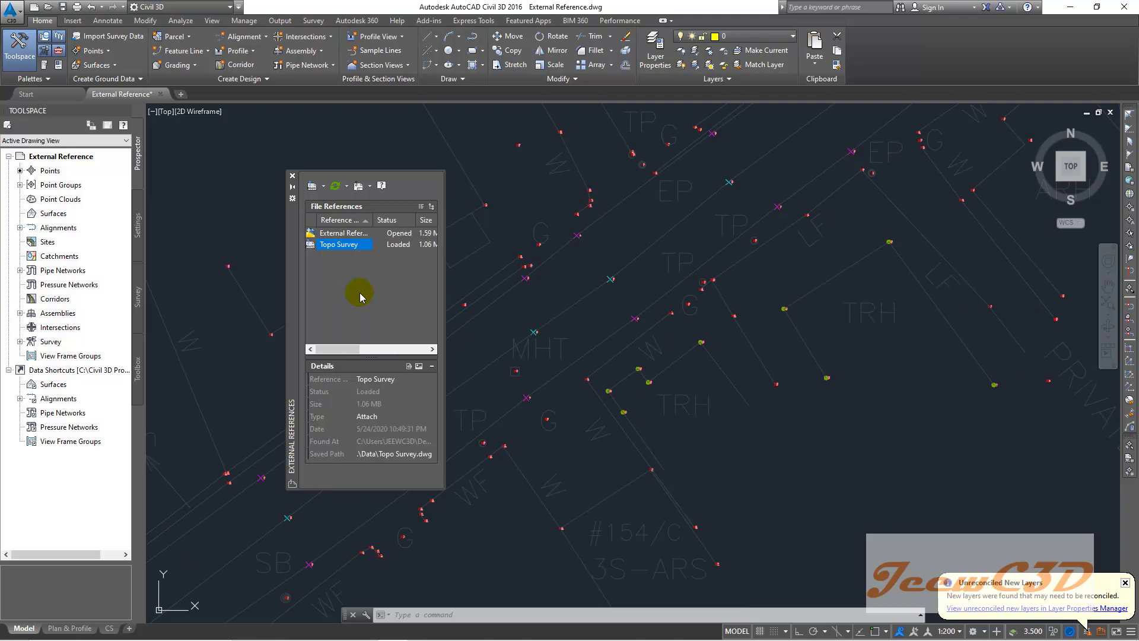
Unload the Topo Survey reference to leave only the survey points, reload it, and close the External References palette
{"action": "right_click", "coordinate": [344, 243]}
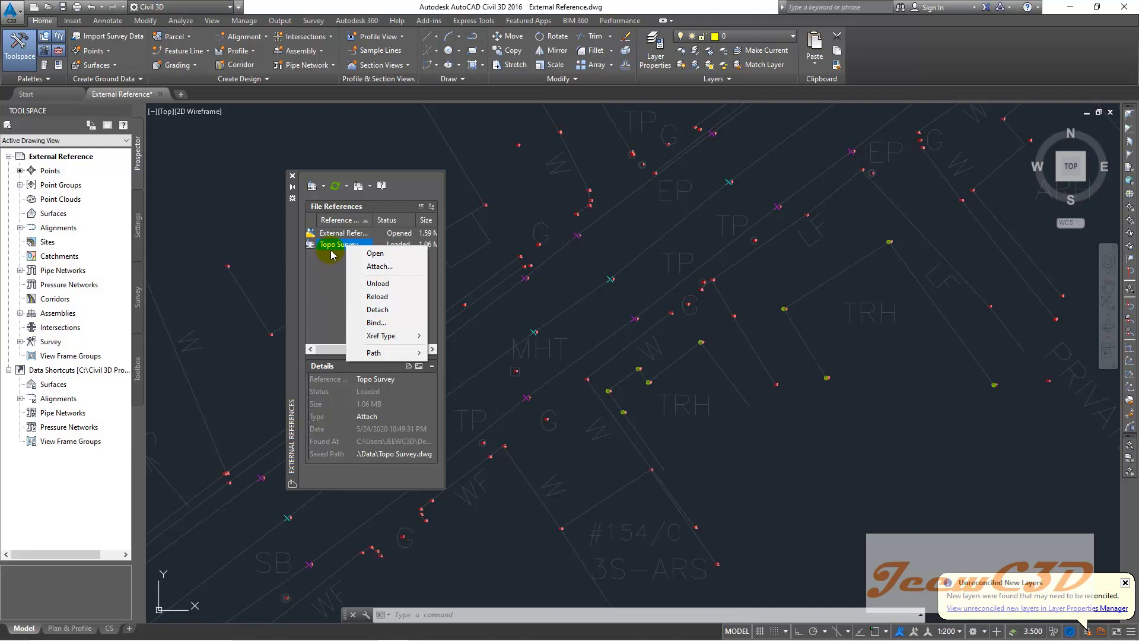
{"action": "left_click", "coordinate": [373, 283]}
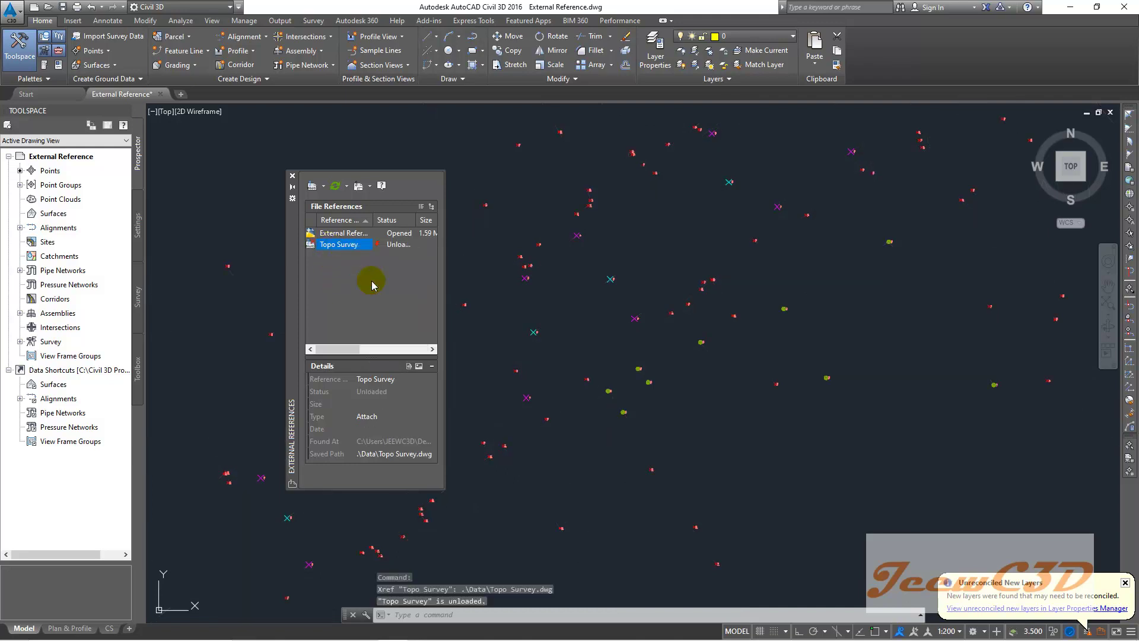
{"action": "right_click", "coordinate": [347, 245]}
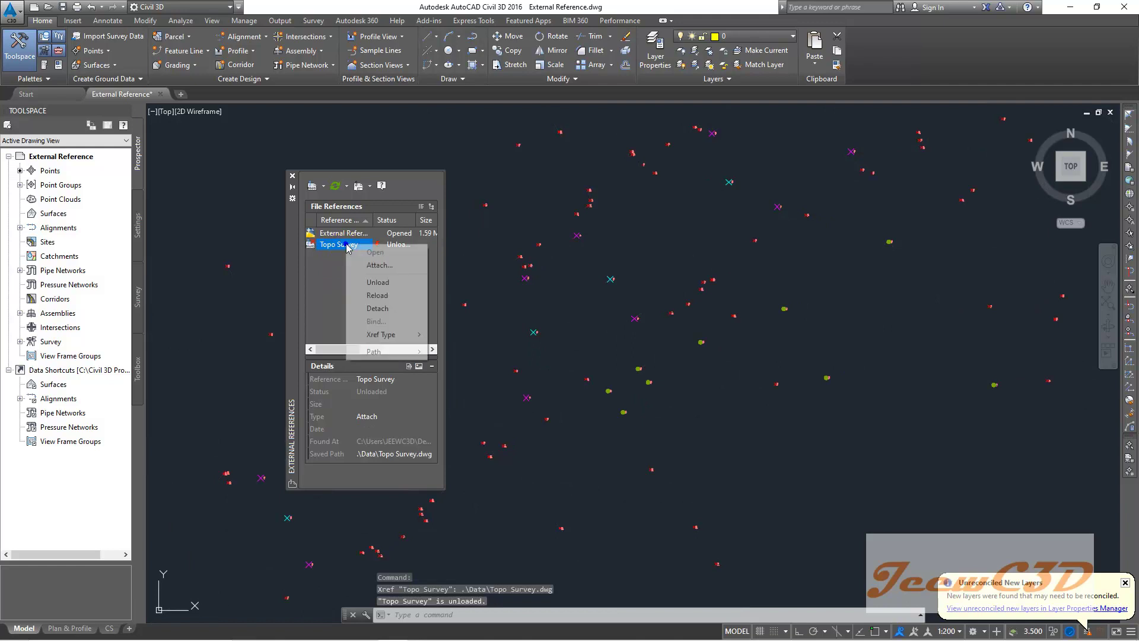
{"action": "left_click", "coordinate": [375, 296]}
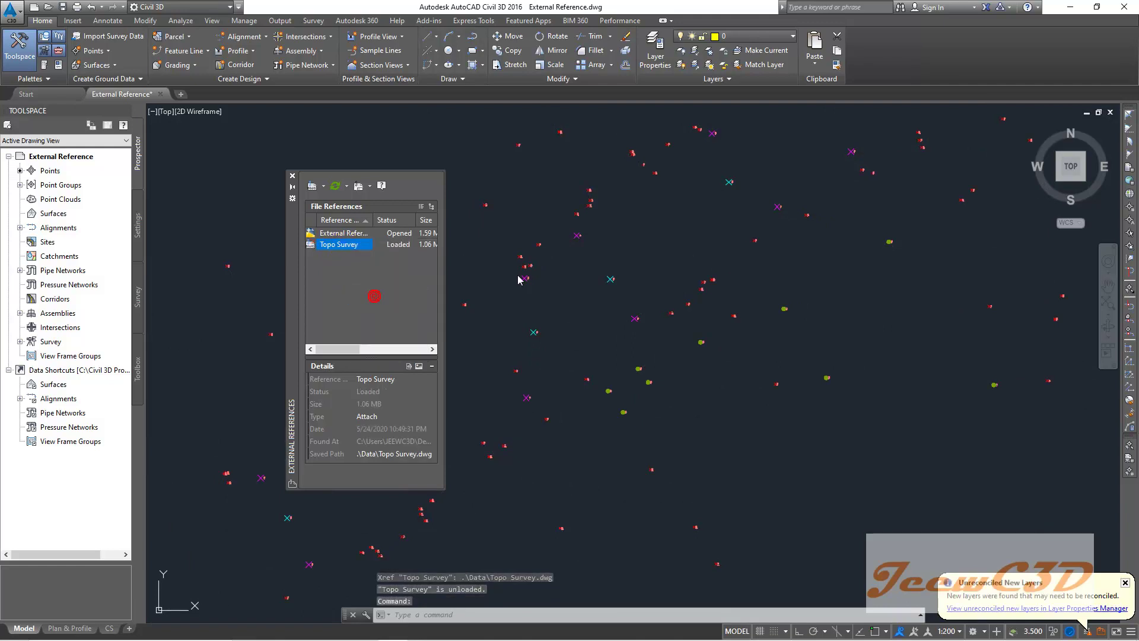
{"action": "left_click", "coordinate": [292, 176]}
{"action": "scroll", "coordinate": [458, 240], "scroll_direction": "down", "scroll_amount": 5}
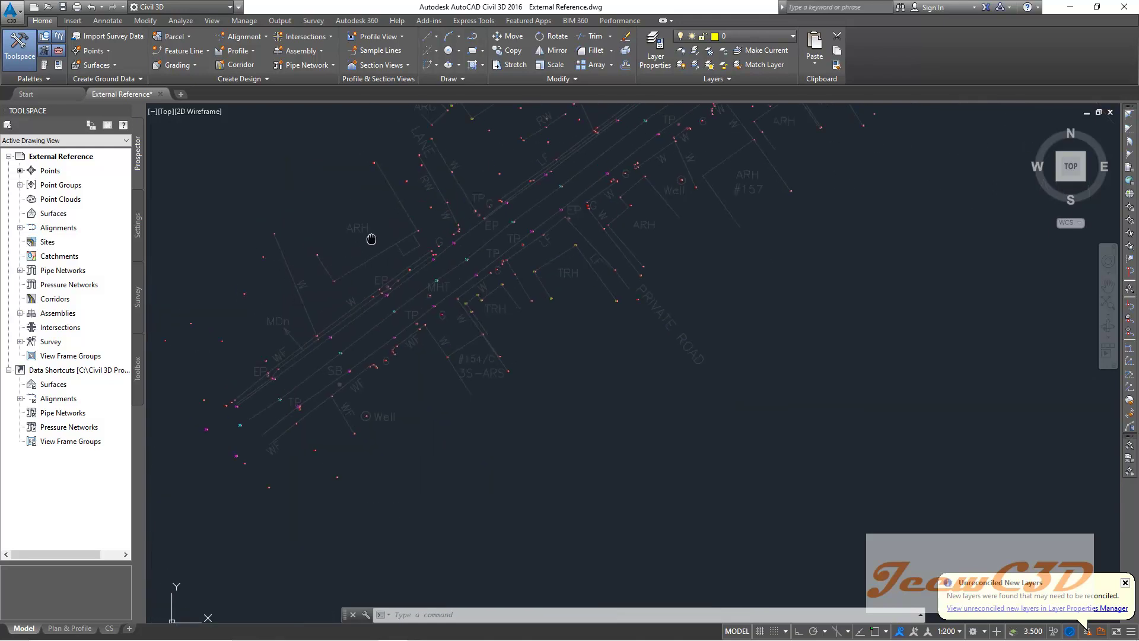
{"action": "scroll", "coordinate": [343, 253], "scroll_direction": "down", "scroll_amount": 4}
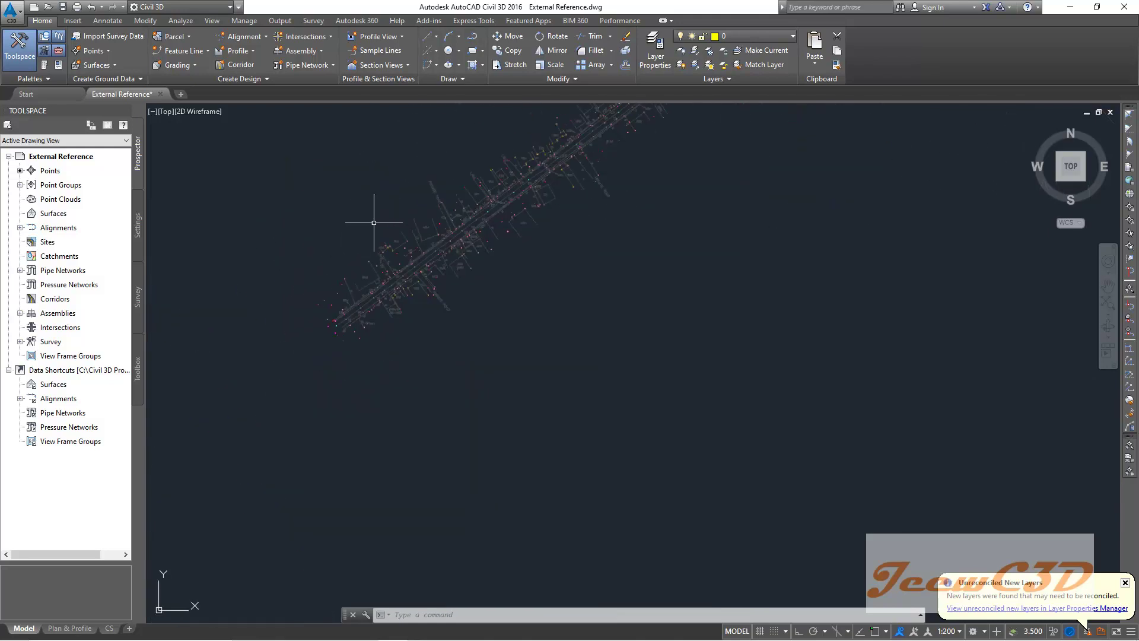